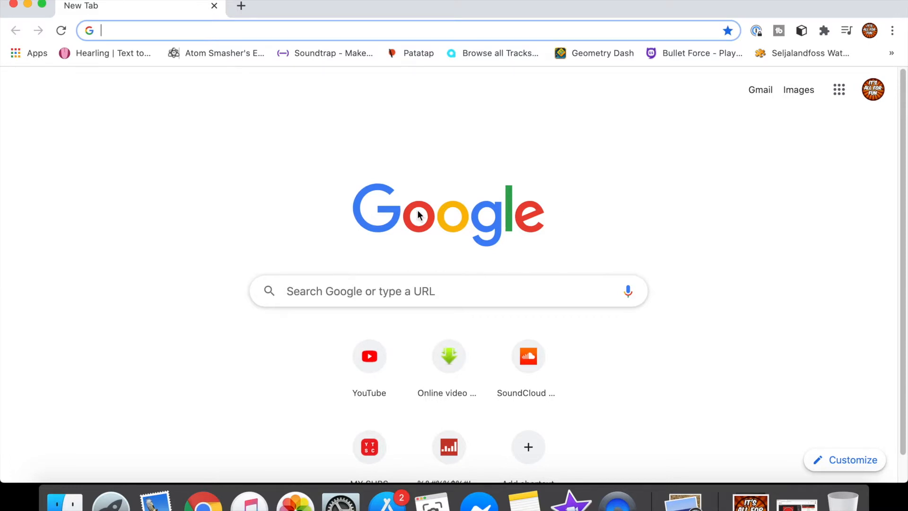
Go to the photopea.com website
text(Pho)
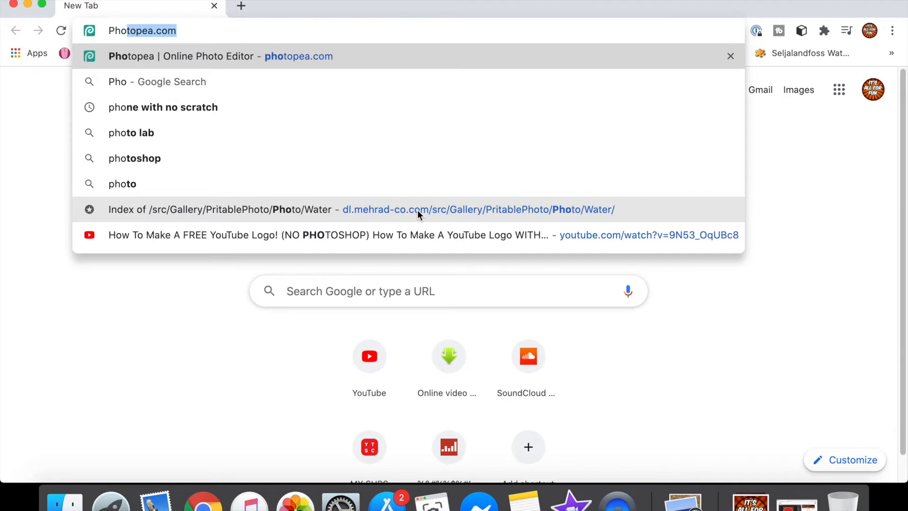
text(topea)
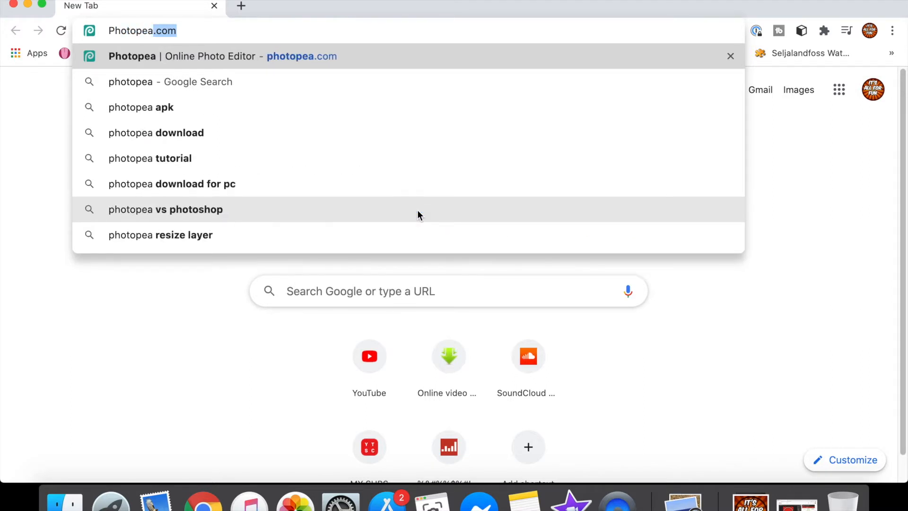
text(.co)
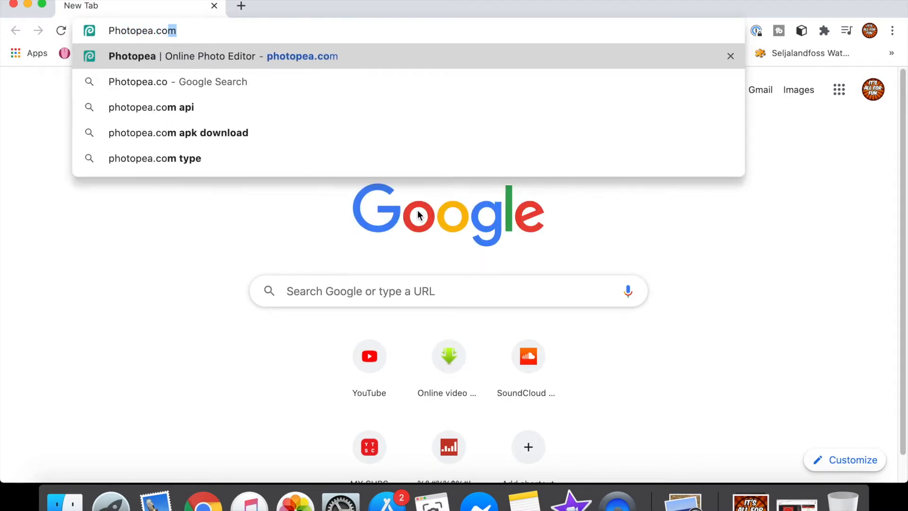
text(m)
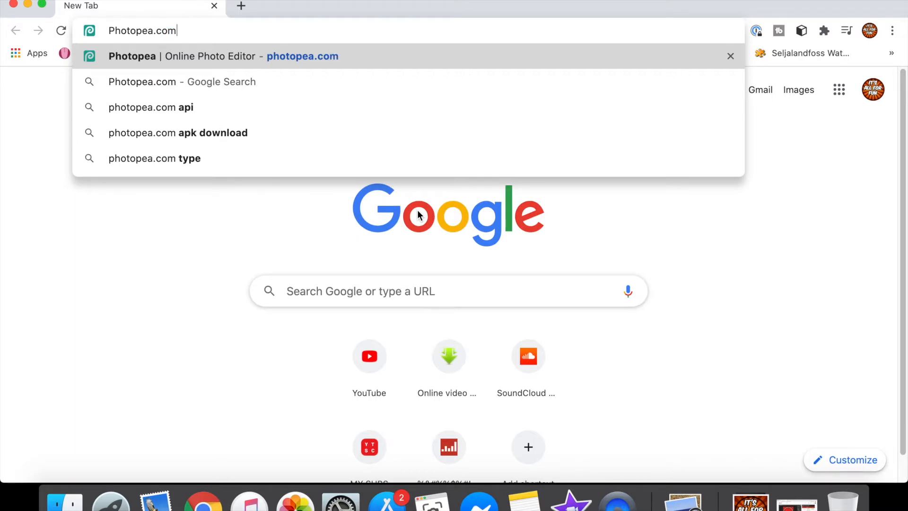
key(Return)
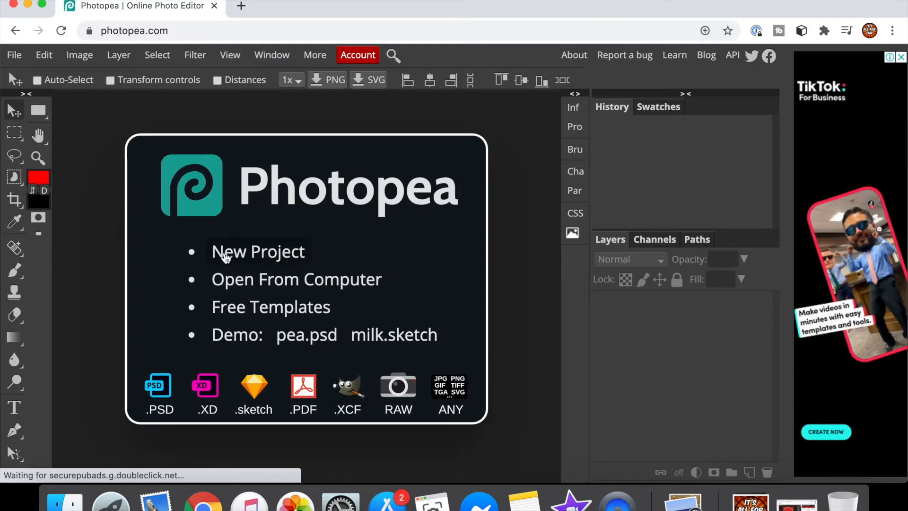
Create a new project 500 px wide and 500 px high with a transparent background
click(241, 253)
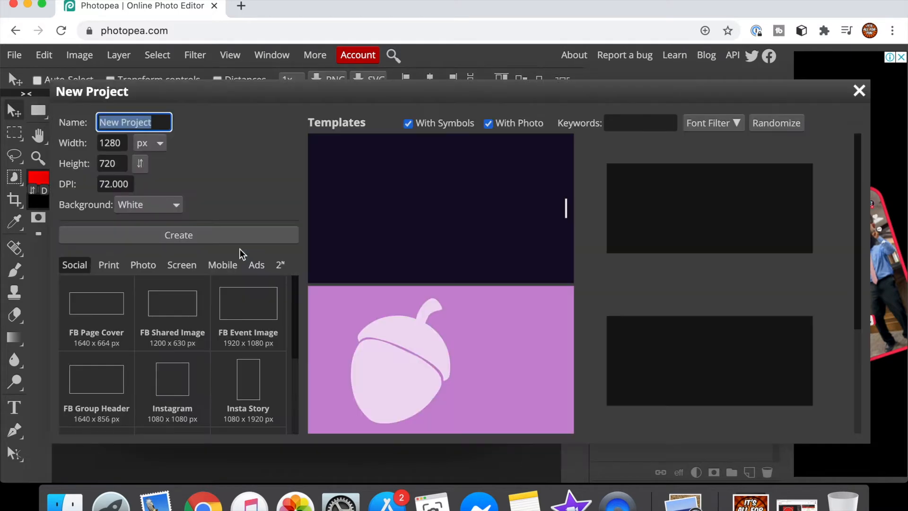
click(121, 145)
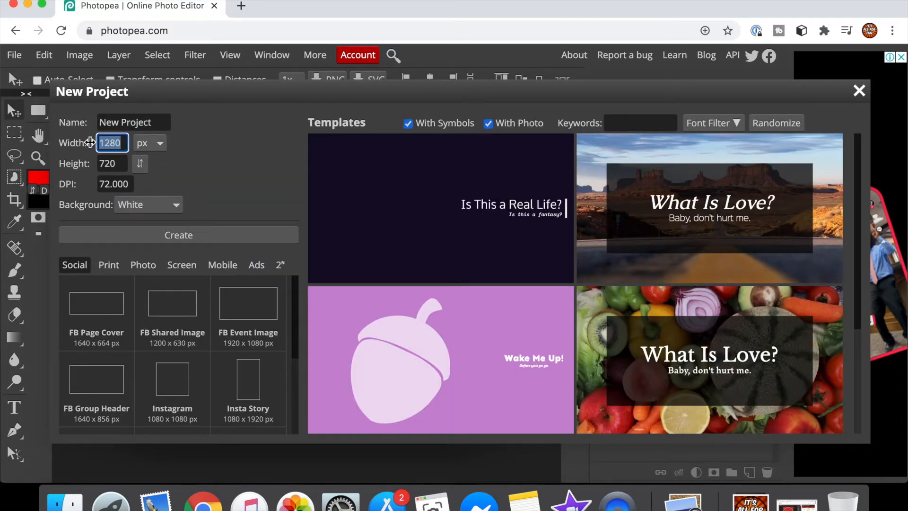
text(500)
key(Tab)
text(50)
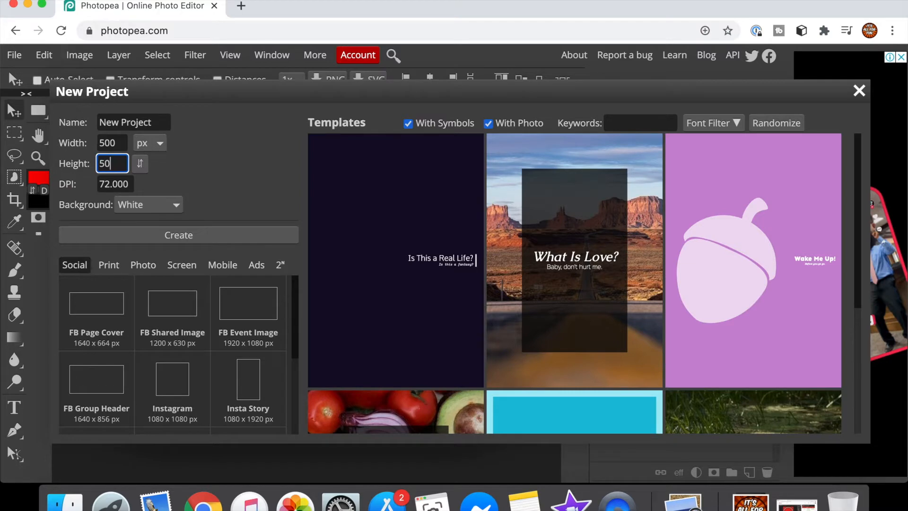
click(131, 209)
click(135, 217)
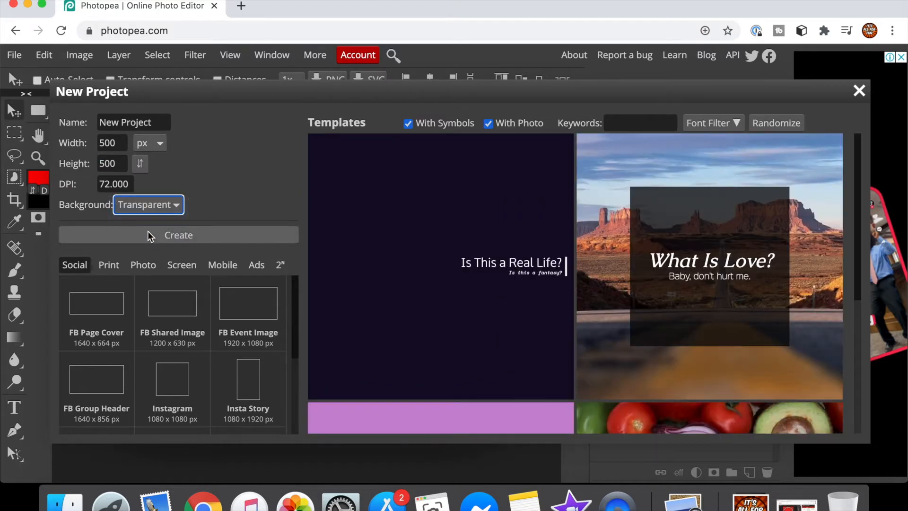
click(153, 234)
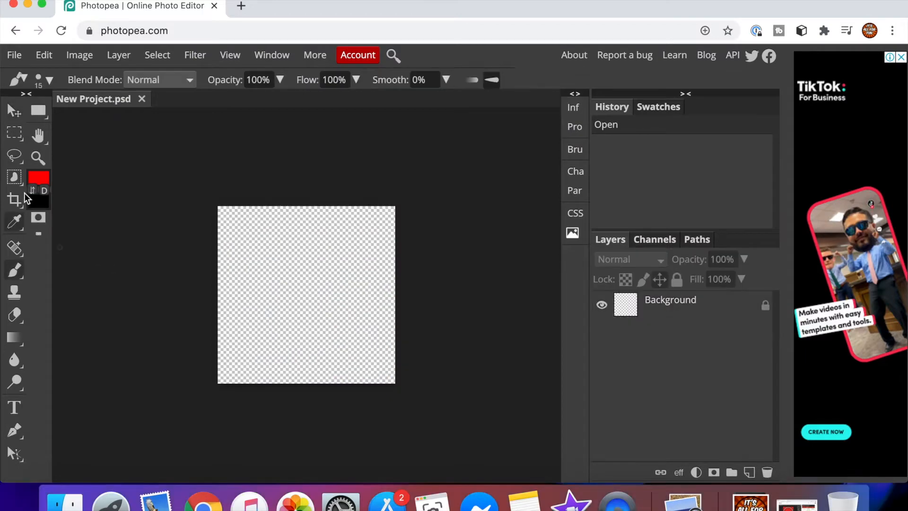
Zoom in on the blank canvas and switch to the Move tool
click(37, 158)
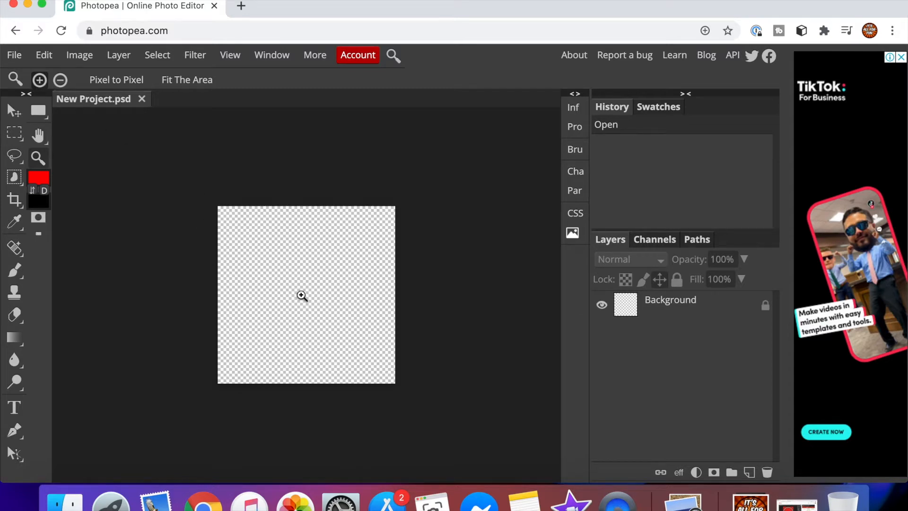
click(302, 295)
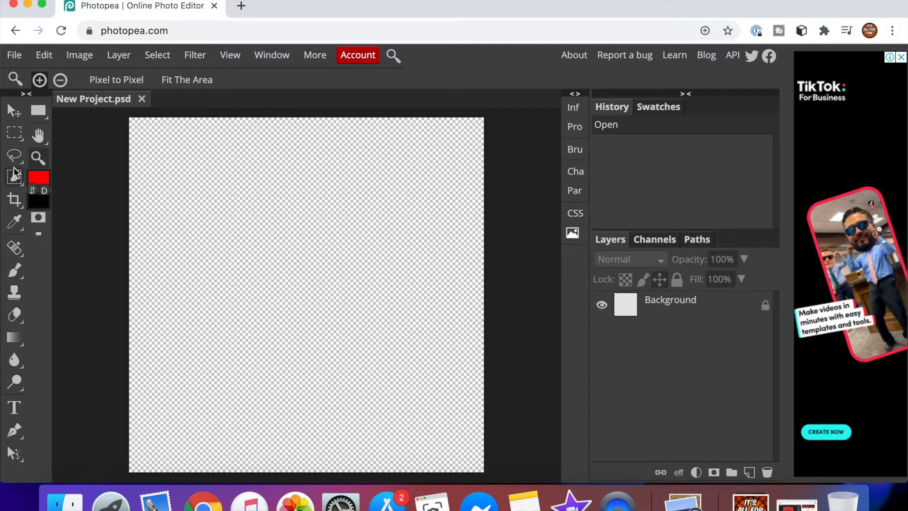
click(14, 110)
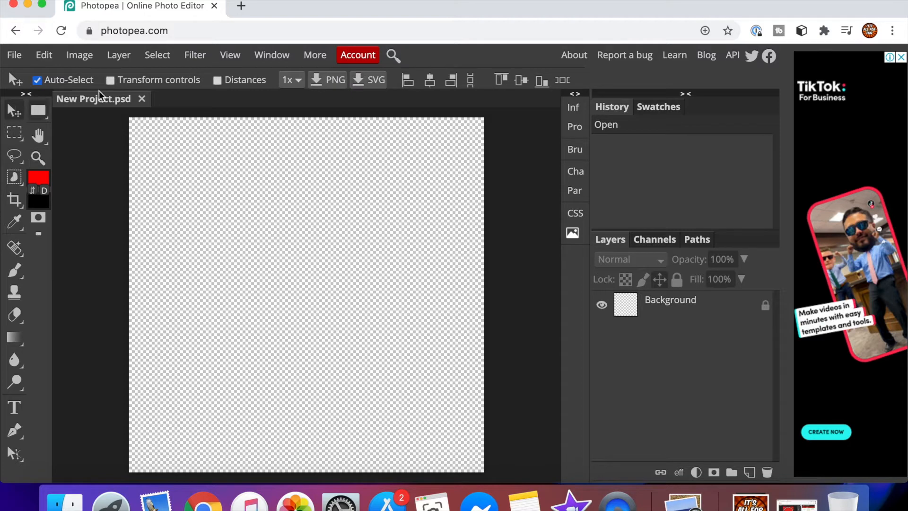
Search Google Images for "radial background" in a new browser tab, browse the results, and close that tab
click(241, 6)
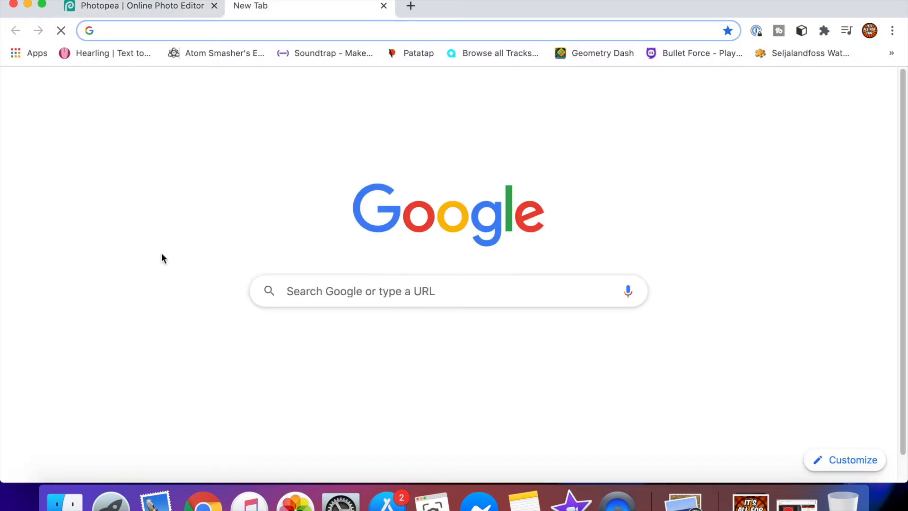
text(R)
key(Return)
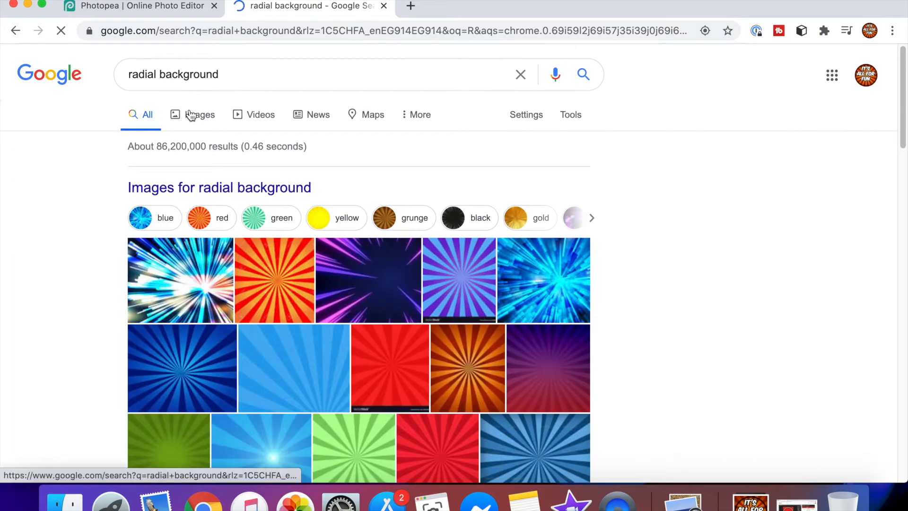
click(191, 115)
scroll(395, 282, down, 10)
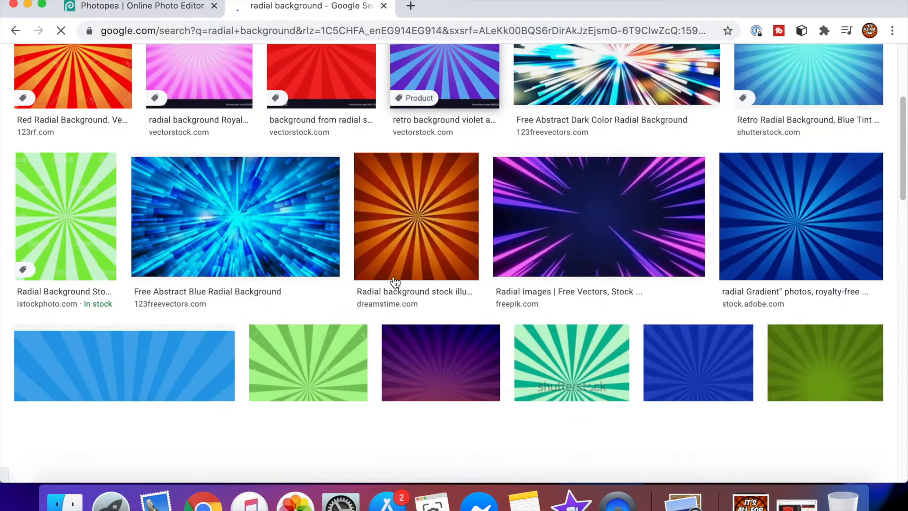
scroll(394, 279, down, 8)
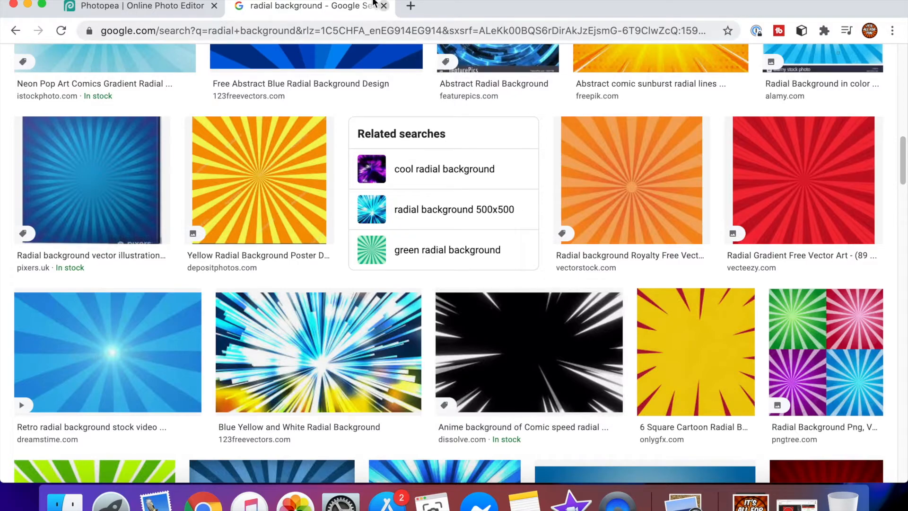
scroll(298, 216, down, 15)
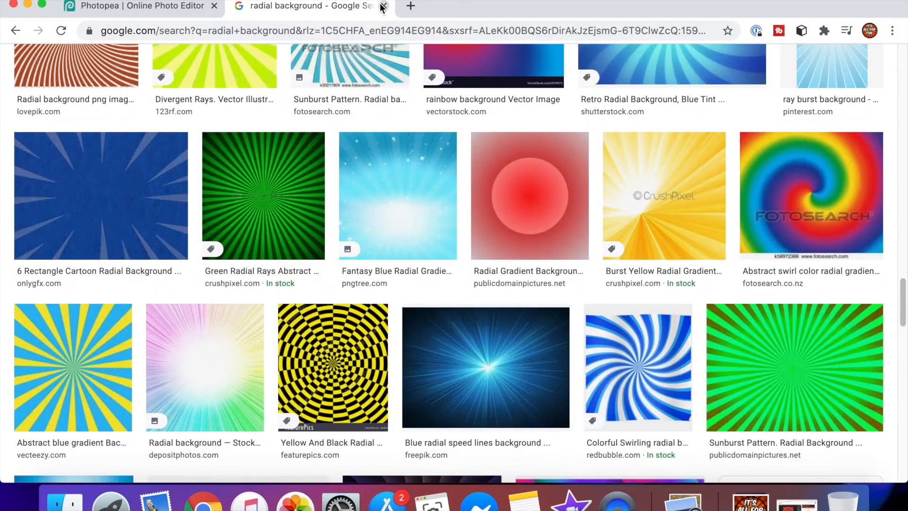
click(384, 6)
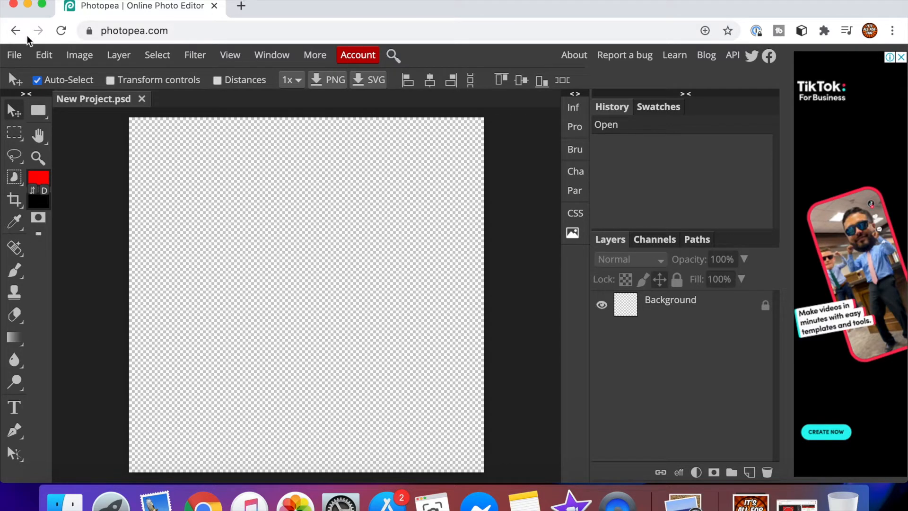
Open the image radial-background-5156027.jpg from the Desktop folder
click(14, 57)
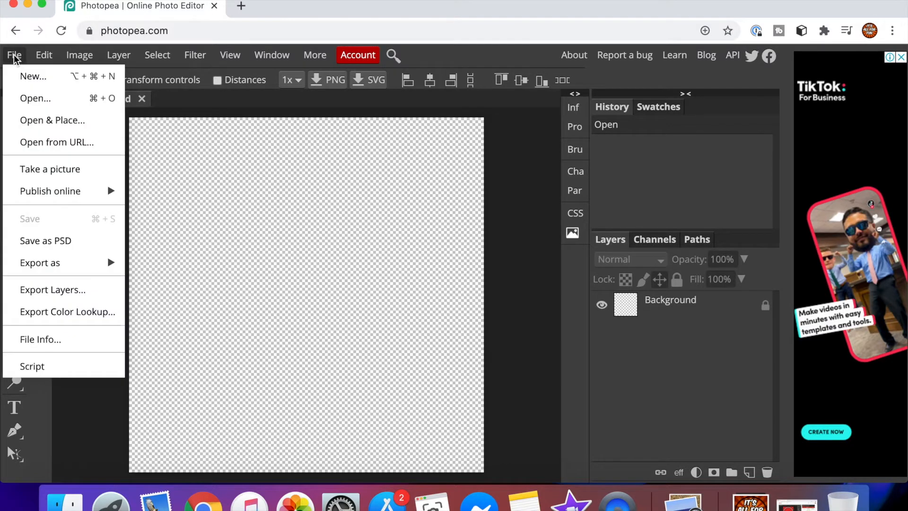
click(35, 98)
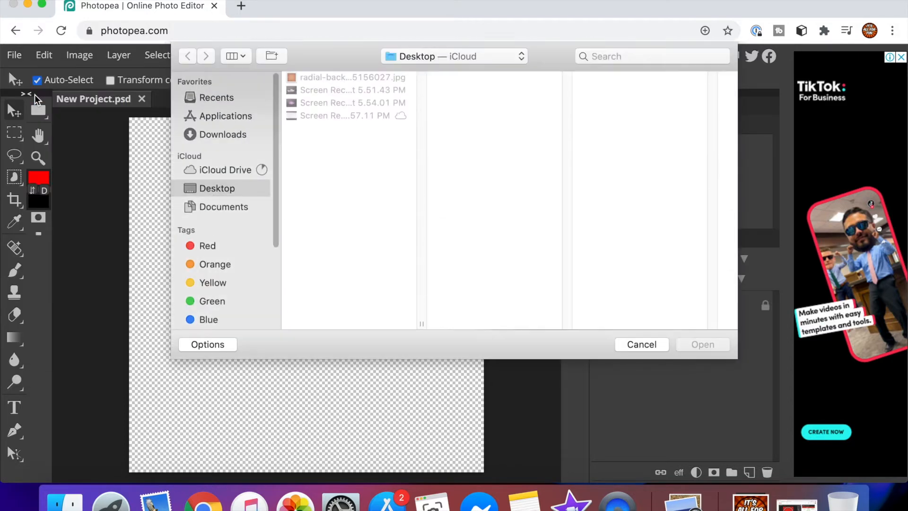
click(327, 77)
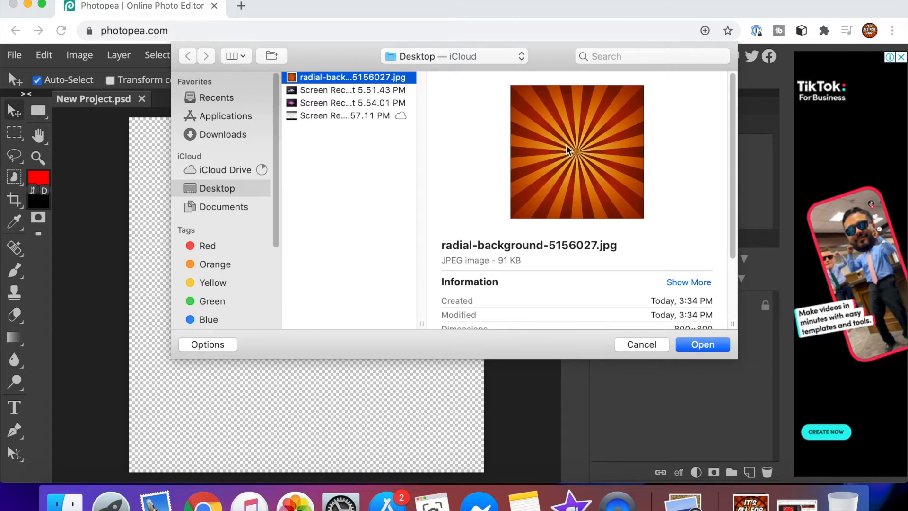
click(715, 348)
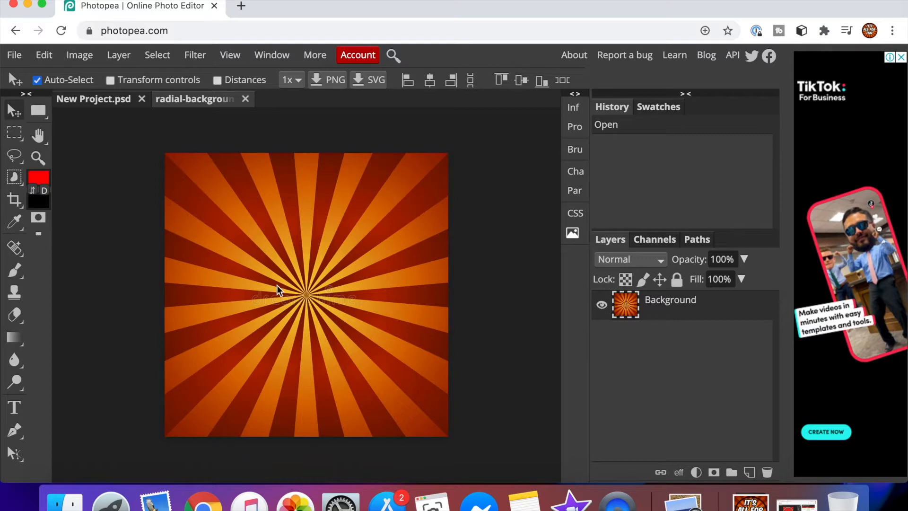
Draw a large circle with the Ellipse tool over the radial background, leaving a narrow margin to the image edges
click(18, 326)
click(38, 112)
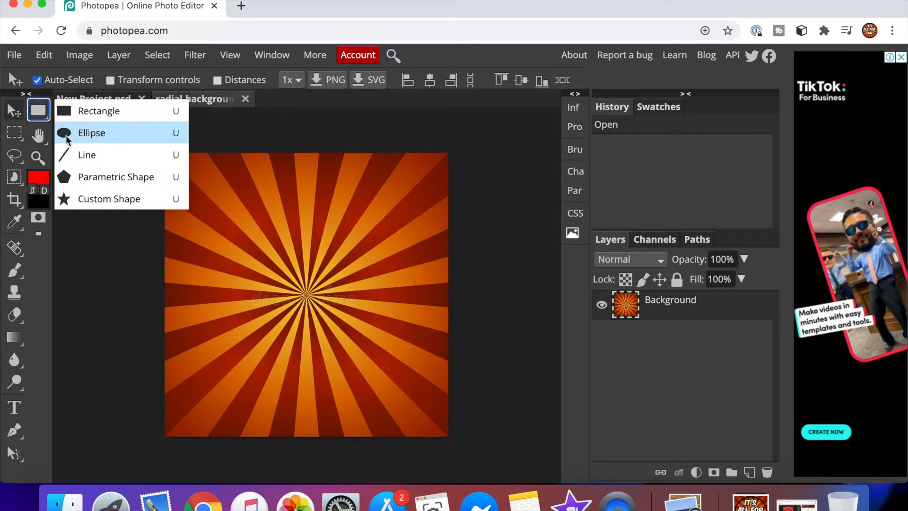
click(90, 135)
drag(181, 170, 438, 422)
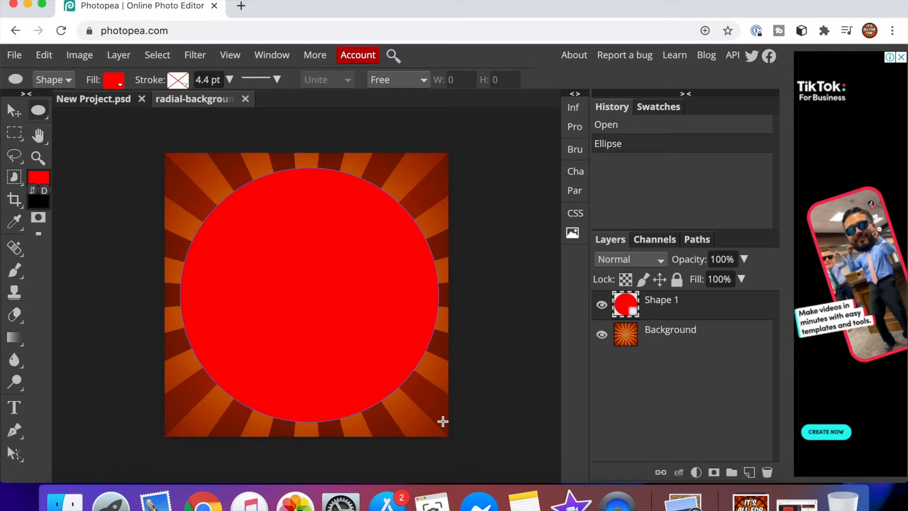
Set the circle shape's fill to none and dismiss the new ellipse dialog
click(125, 82)
click(159, 110)
click(126, 190)
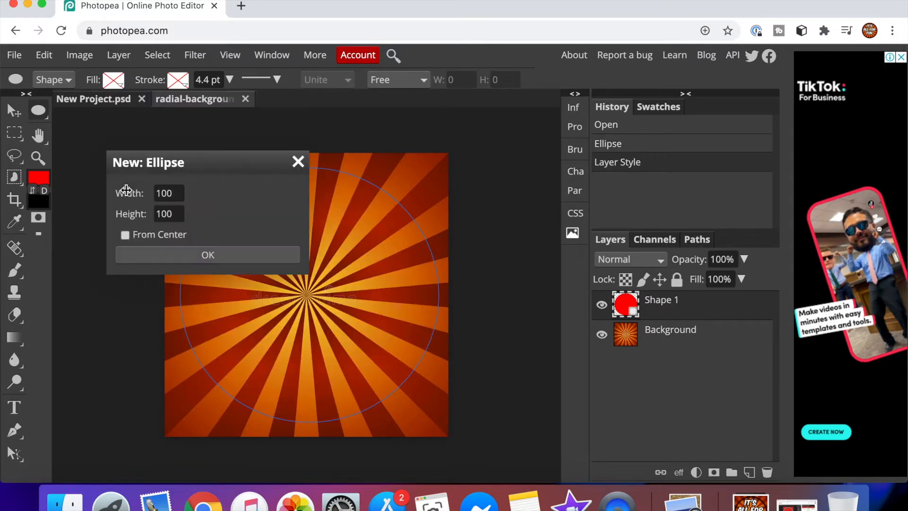
click(298, 163)
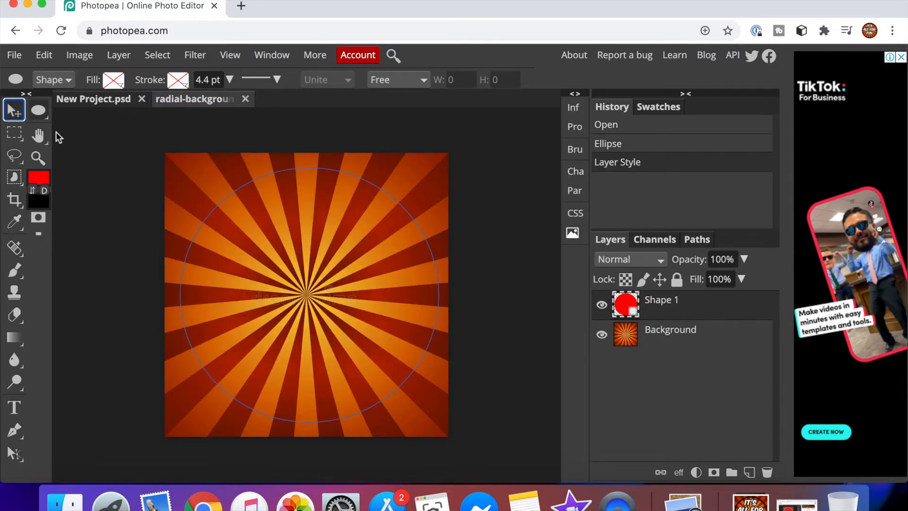
Nudge the circle slightly left to center it on the radial background, and deselect it
click(14, 111)
drag(339, 256, 334, 257)
click(135, 166)
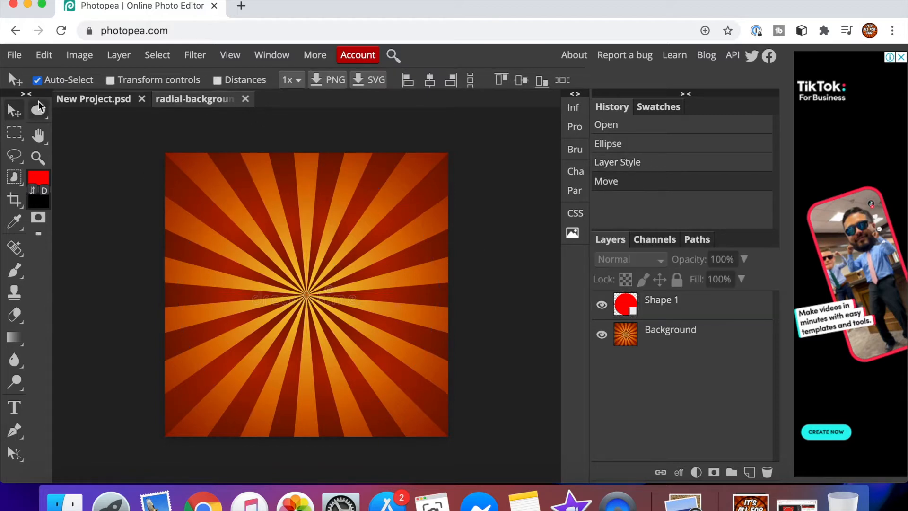
Open the blending options of the Shape 1 layer, uncover the circle behind the dialog, and enable Outer Glow
click(701, 308)
right_click(698, 309)
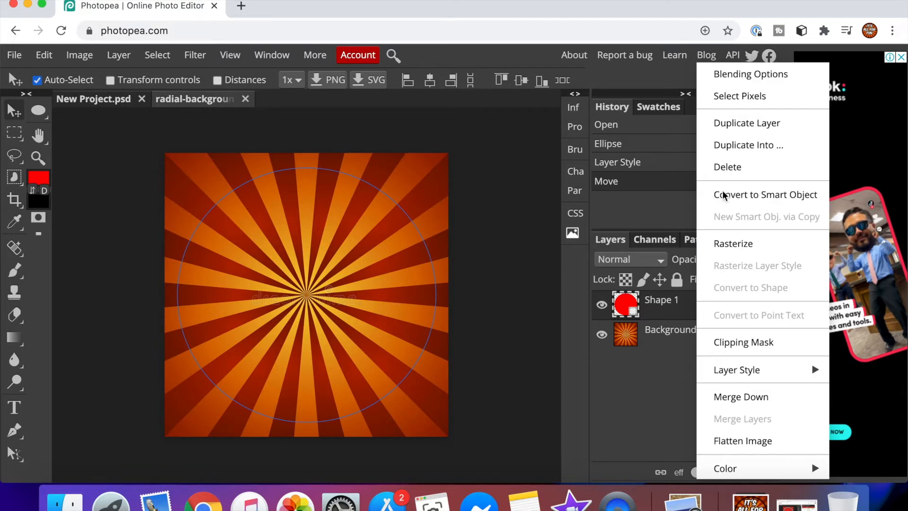
click(750, 75)
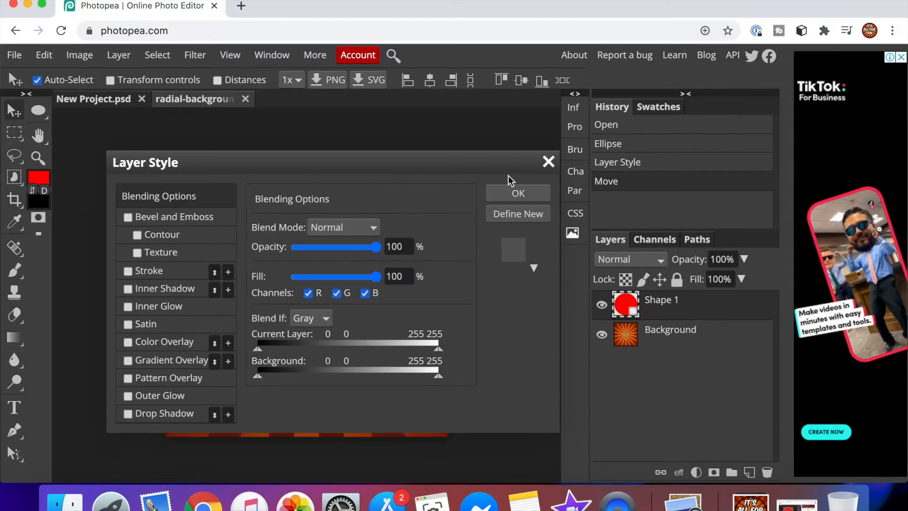
drag(402, 165, 739, 190)
drag(522, 385, 731, 145)
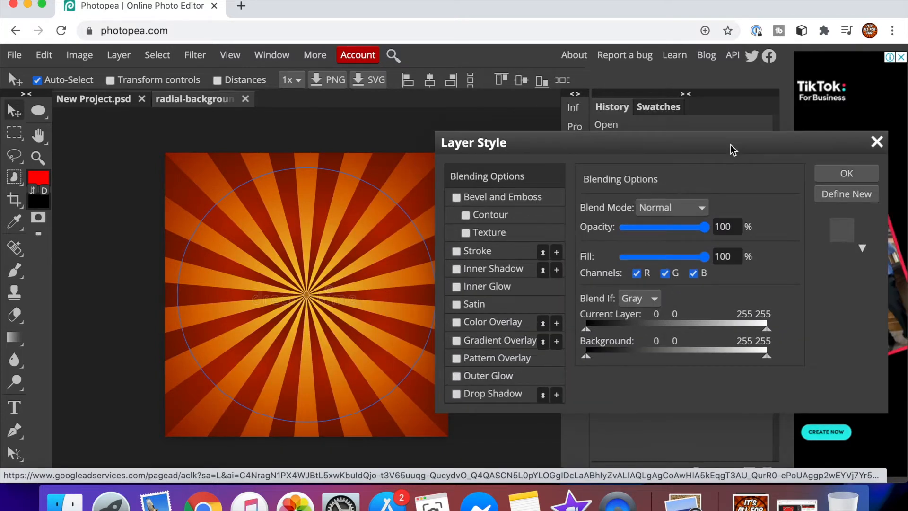
click(478, 376)
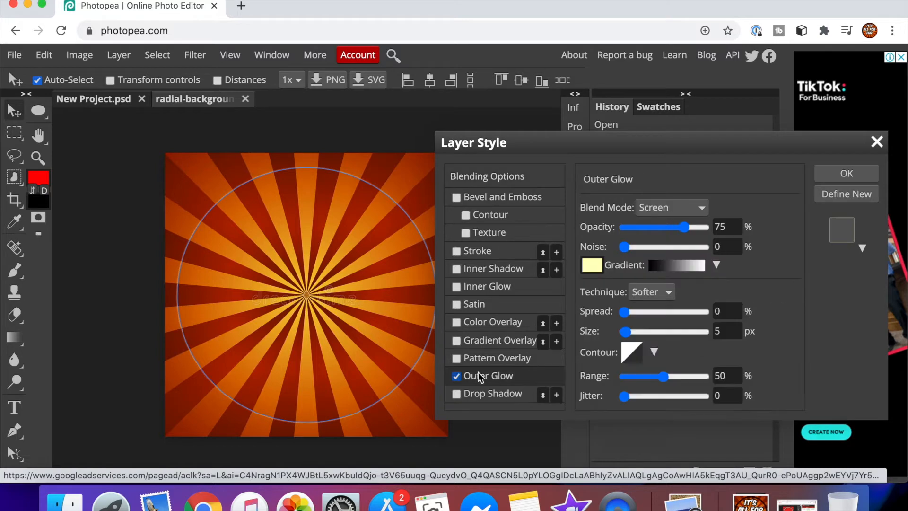
Set the outer glow colour to black (000000)
click(597, 266)
drag(475, 273, 444, 116)
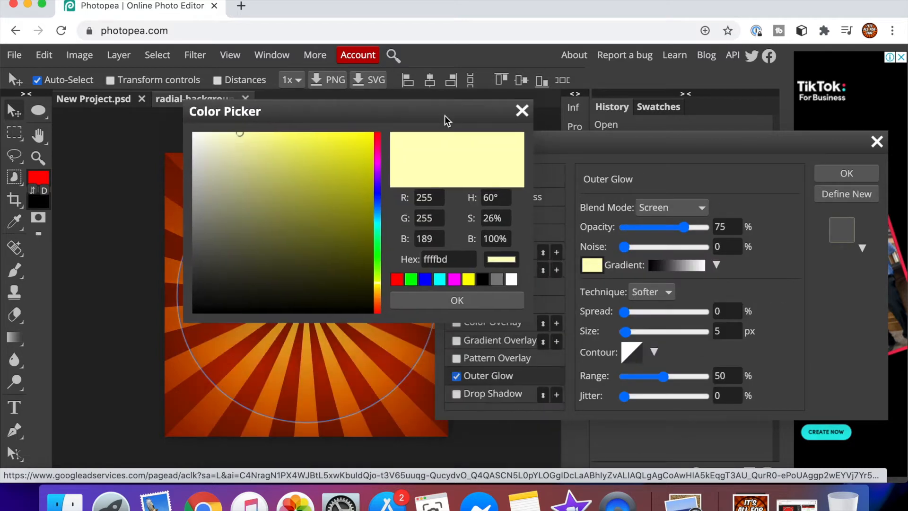
mouse_move(240, 137)
mouse_down()
mouse_move(321, 257)
mouse_move(380, 312)
mouse_move(405, 323)
mouse_up()
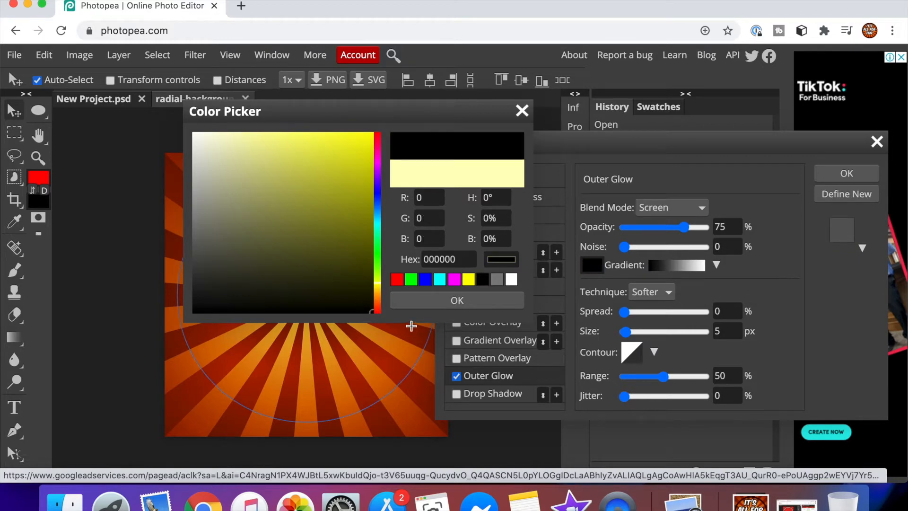
click(418, 301)
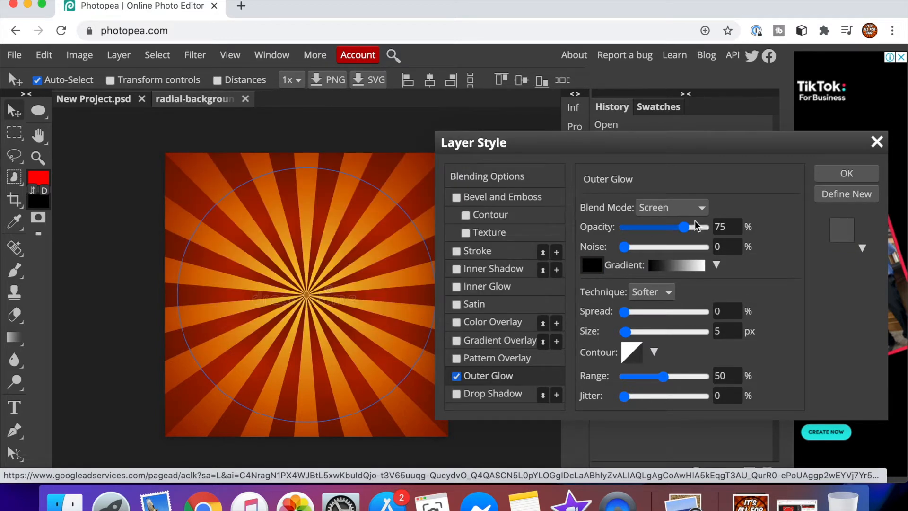
Set the outer glow's blend mode to Normal and raise its spread to 100%
click(695, 208)
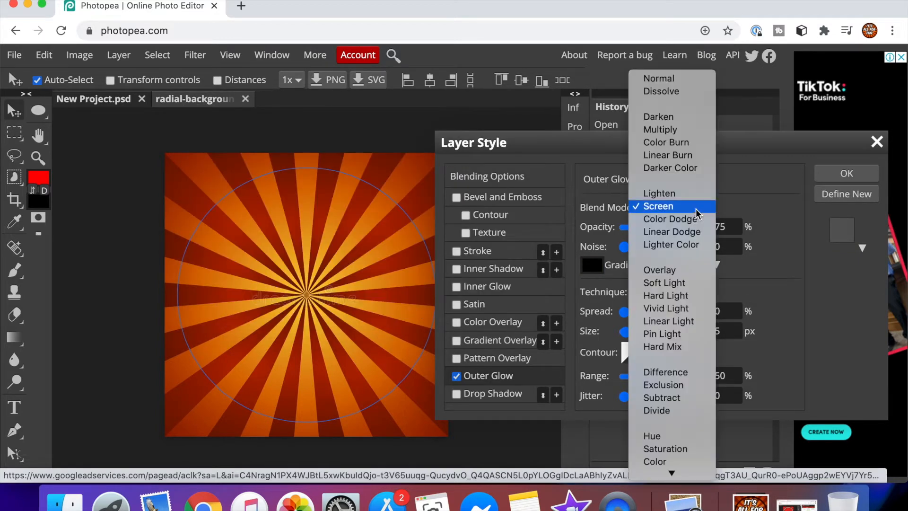
click(652, 81)
drag(624, 312, 625, 313)
drag(688, 300, 694, 302)
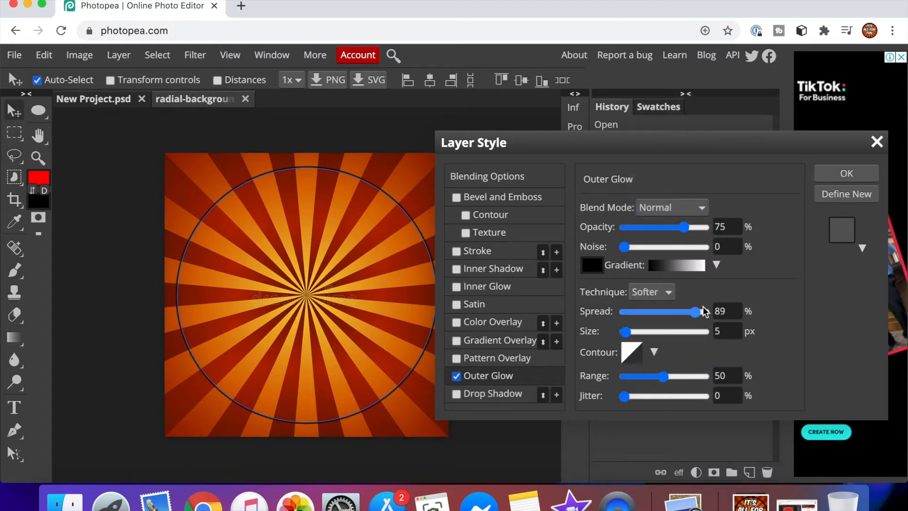
Try out different size, noise and opacity settings for the outer glow
drag(625, 331, 601, 324)
drag(624, 247, 668, 247)
drag(729, 237, 729, 245)
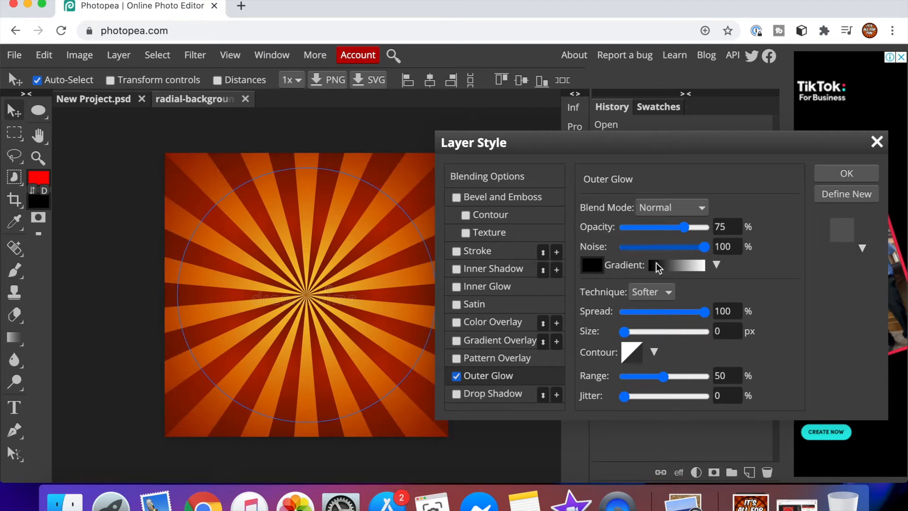
drag(631, 330, 563, 329)
drag(702, 246, 536, 232)
drag(620, 332, 659, 331)
drag(543, 311, 541, 310)
drag(682, 225, 526, 221)
drag(625, 331, 530, 271)
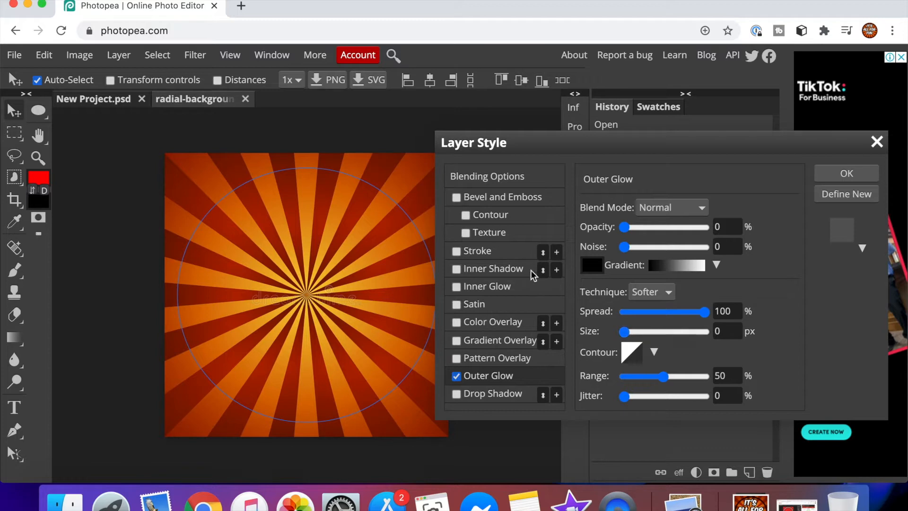
Set the outer glow's opacity and spread both to 100%
click(627, 227)
drag(759, 228, 771, 242)
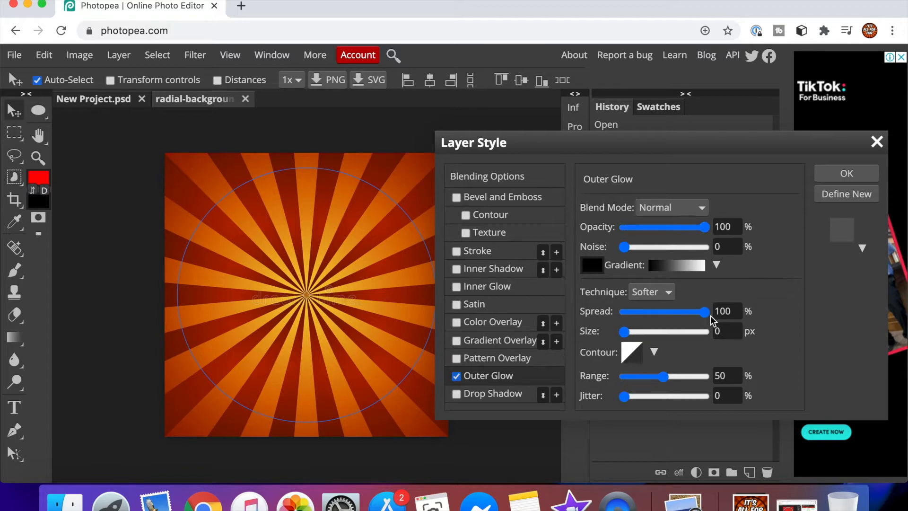
drag(703, 313, 560, 318)
drag(622, 313, 627, 312)
drag(691, 317, 708, 316)
mouse_move(628, 337)
mouse_down()
mouse_move(641, 333)
mouse_move(618, 333)
mouse_up()
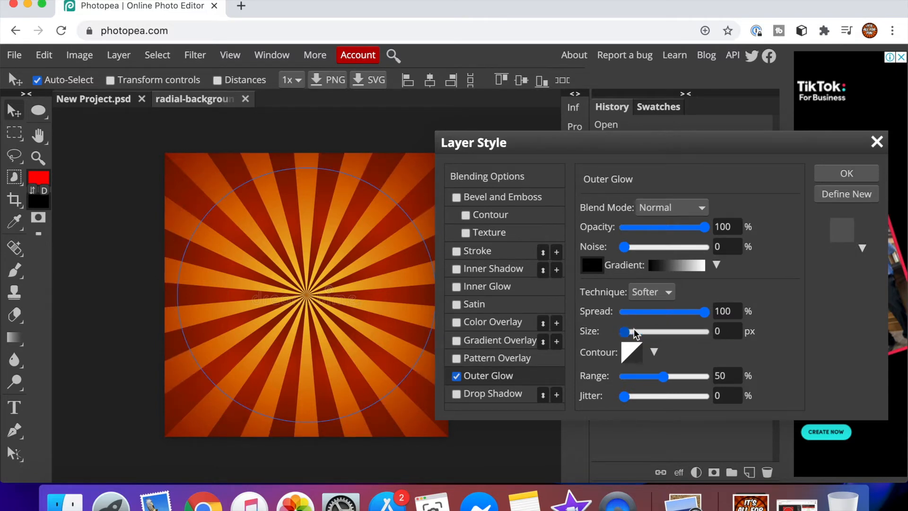
Set the outer glow's size to 19 px and apply the layer style
click(724, 331)
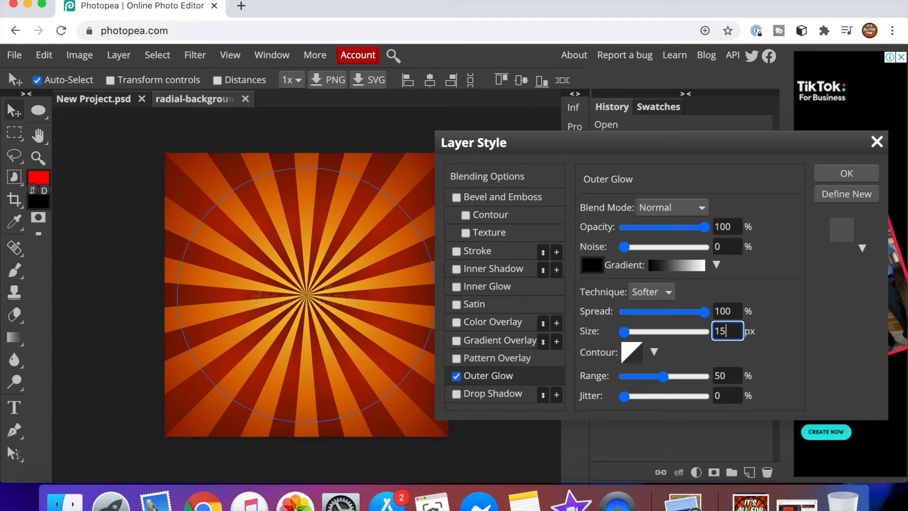
text(15)
key(Return)
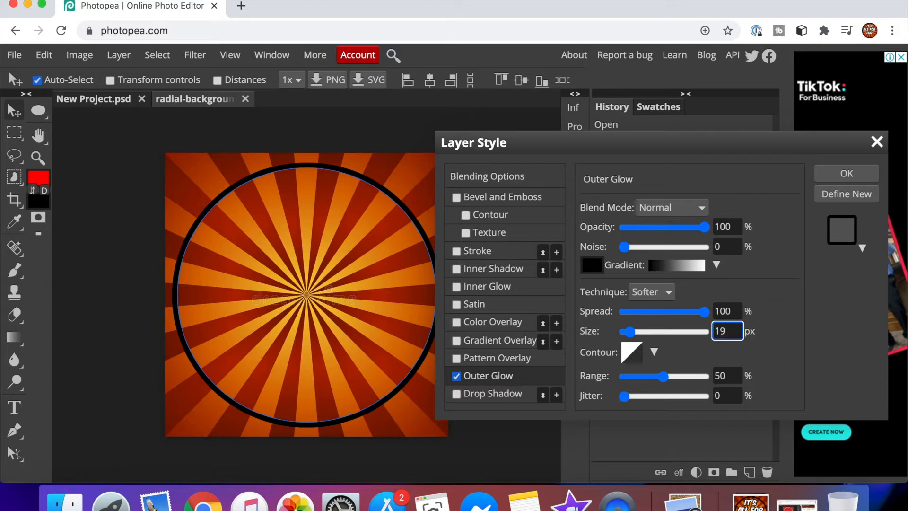
key(Return)
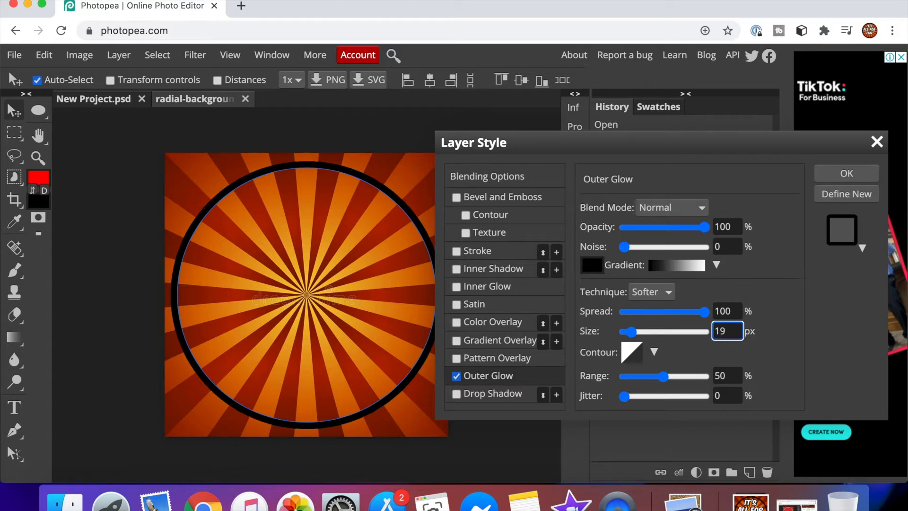
click(864, 176)
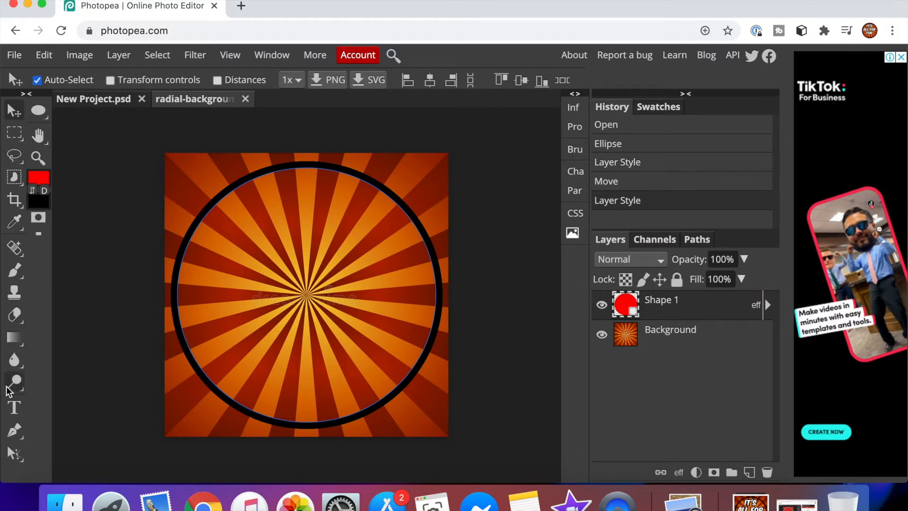
Add a text layer inside the circle containing the single letter I
click(14, 405)
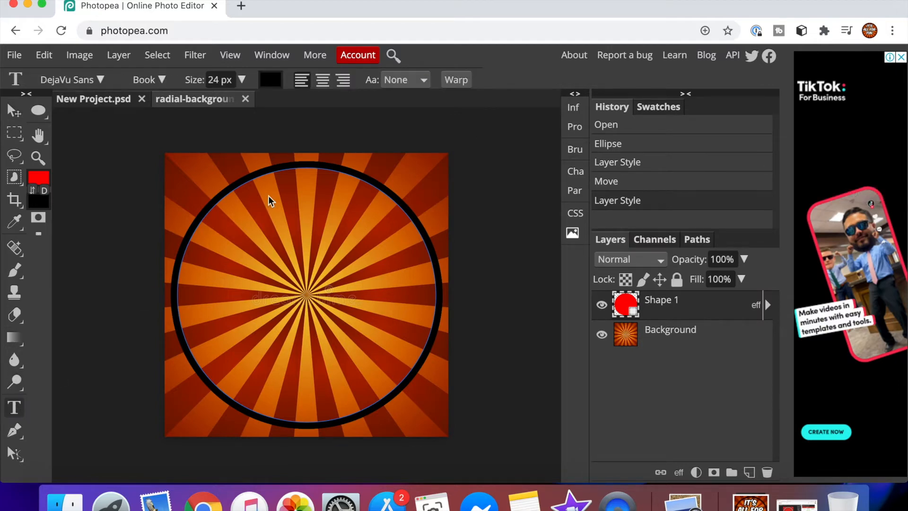
click(258, 273)
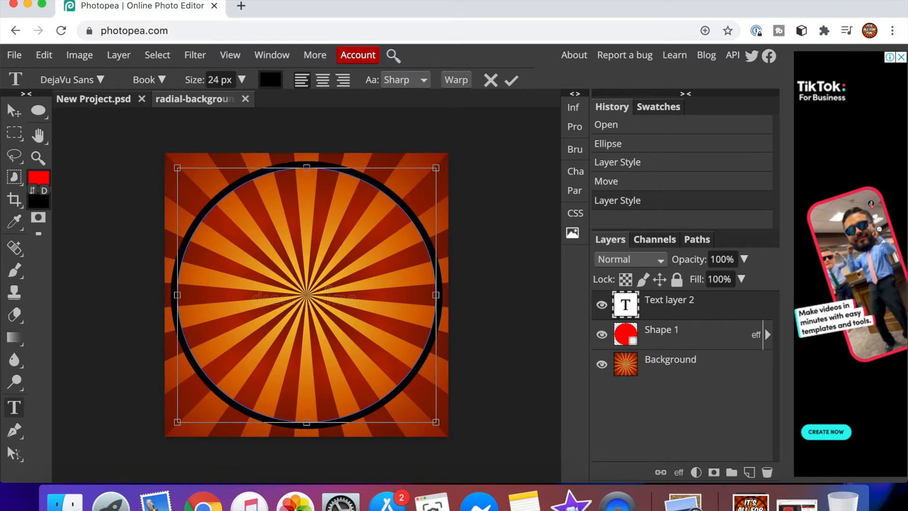
click(242, 80)
drag(248, 106, 95, 170)
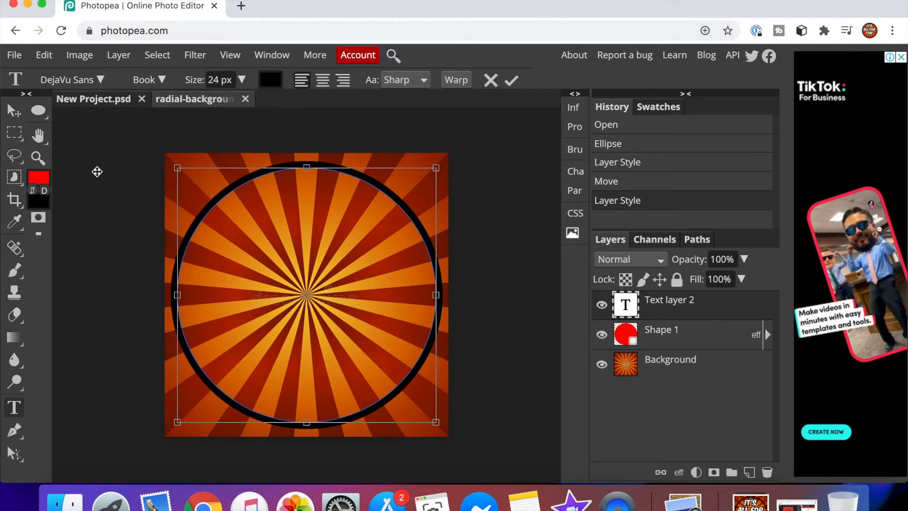
double_click(704, 311)
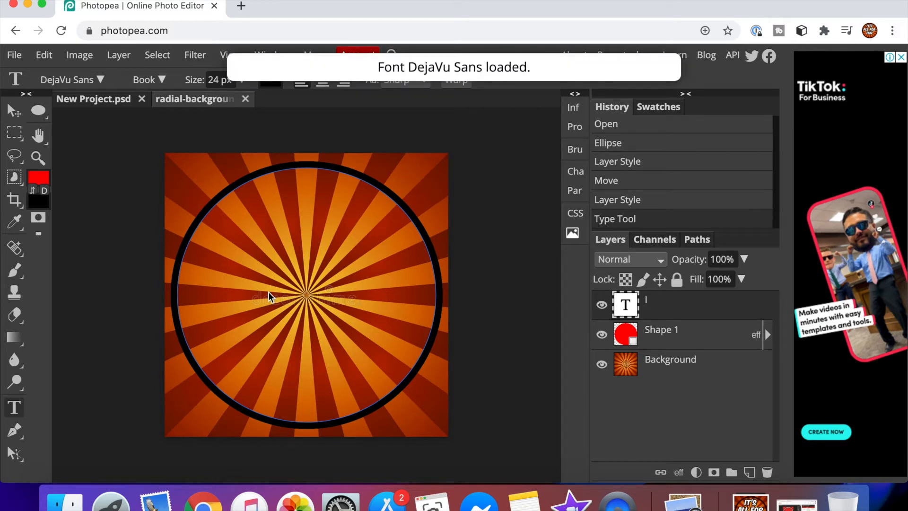
key(i)
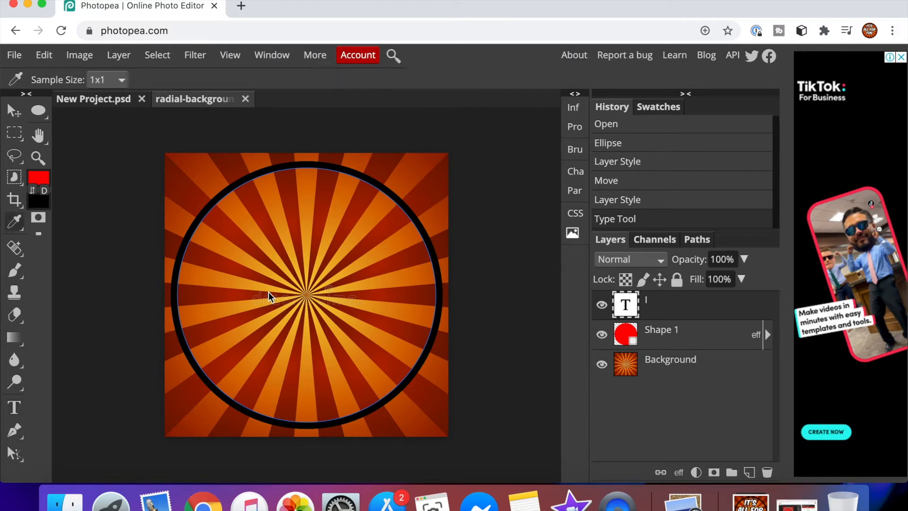
Add the text IT'S ALL FOR FUN inside the circle on a new layer and move it down towards the center
click(20, 409)
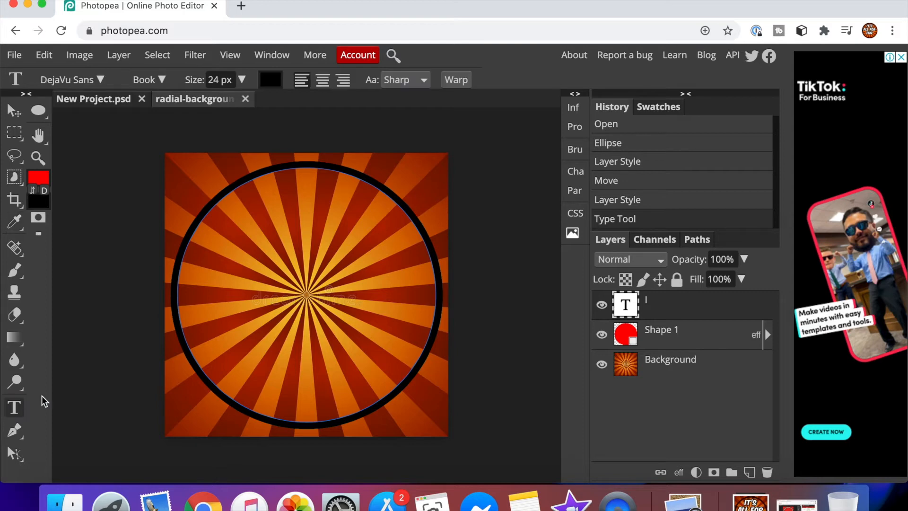
click(257, 276)
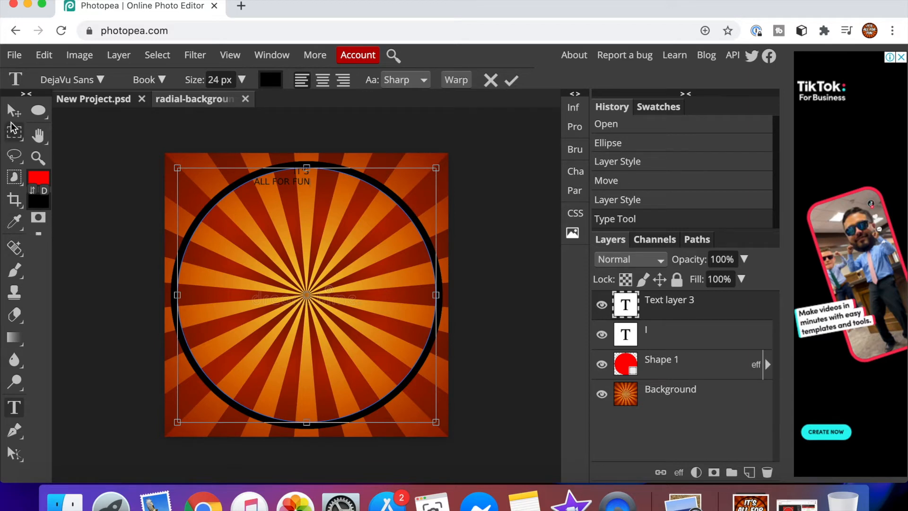
click(14, 111)
drag(296, 179, 324, 258)
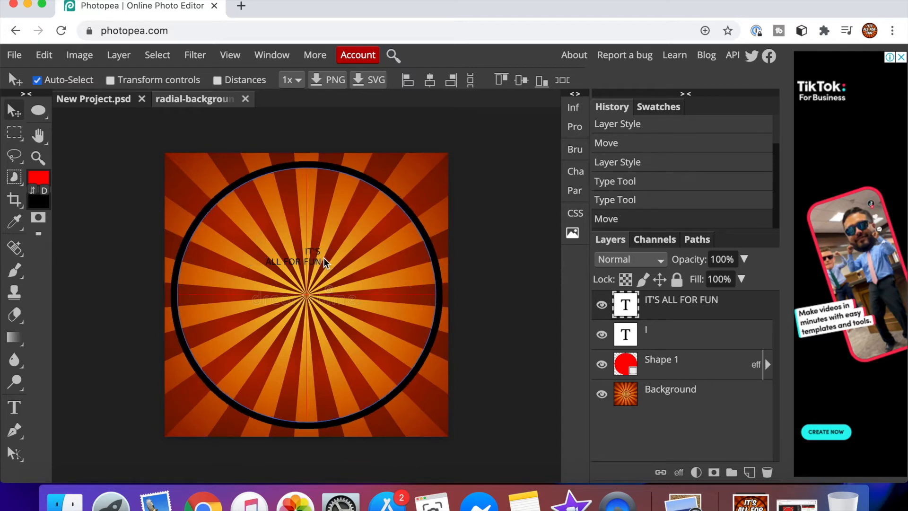
click(319, 261)
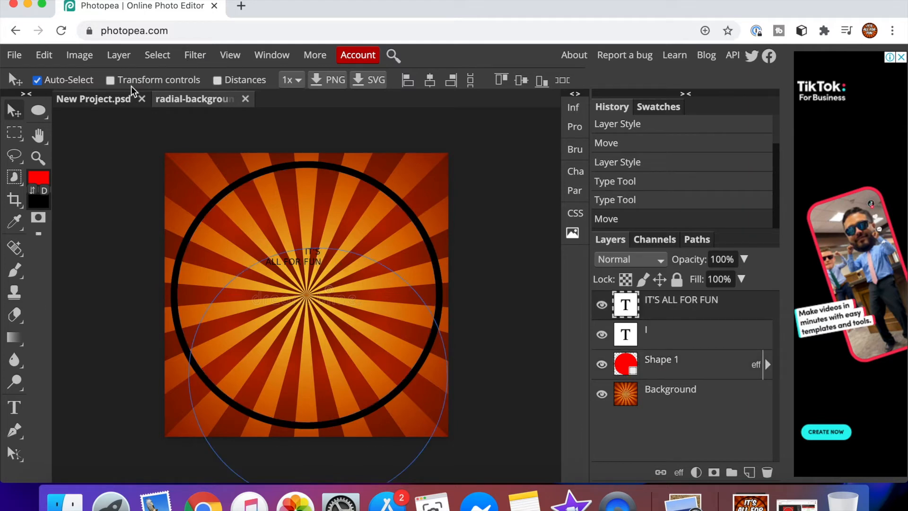
Enlarge the whole IT'S ALL FOR FUN text to 150 px
double_click(304, 263)
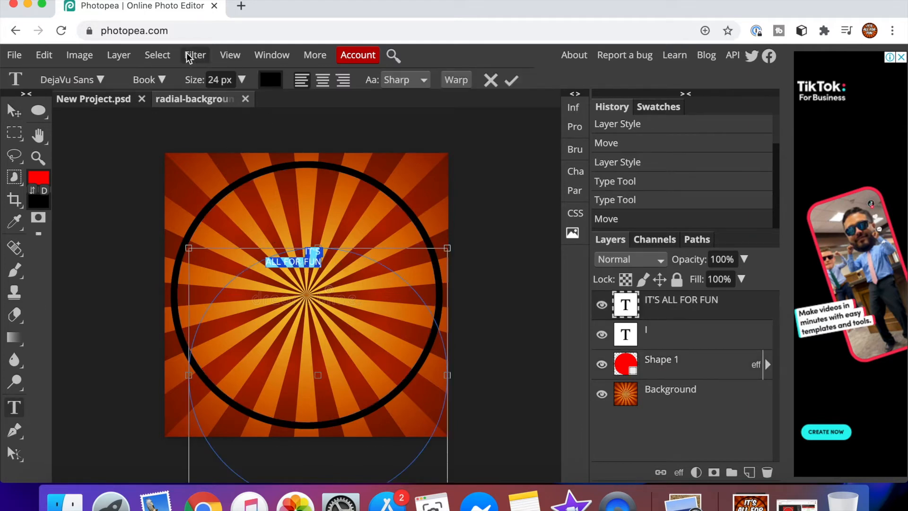
click(241, 81)
drag(217, 102, 256, 108)
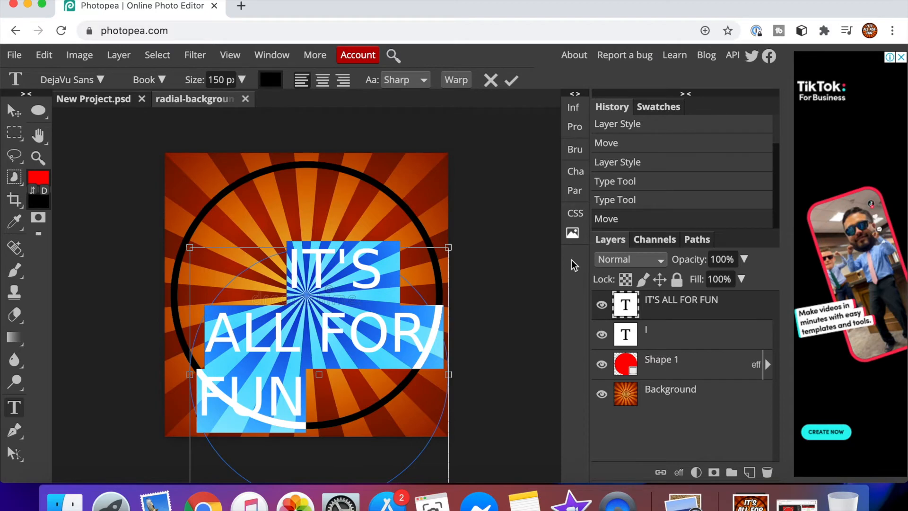
click(15, 112)
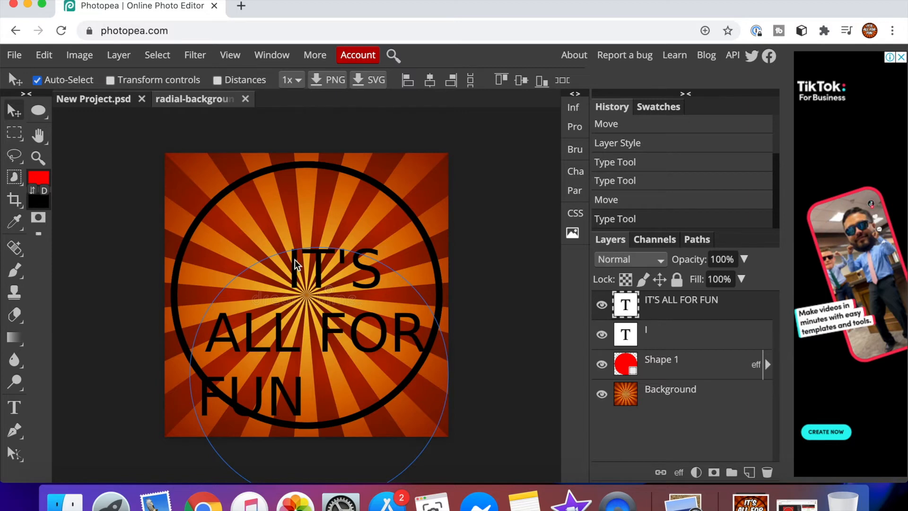
Try to apply the Komika Display font to the IT'S ALL FOR FUN text, searching the fonts for Kom
key(t)
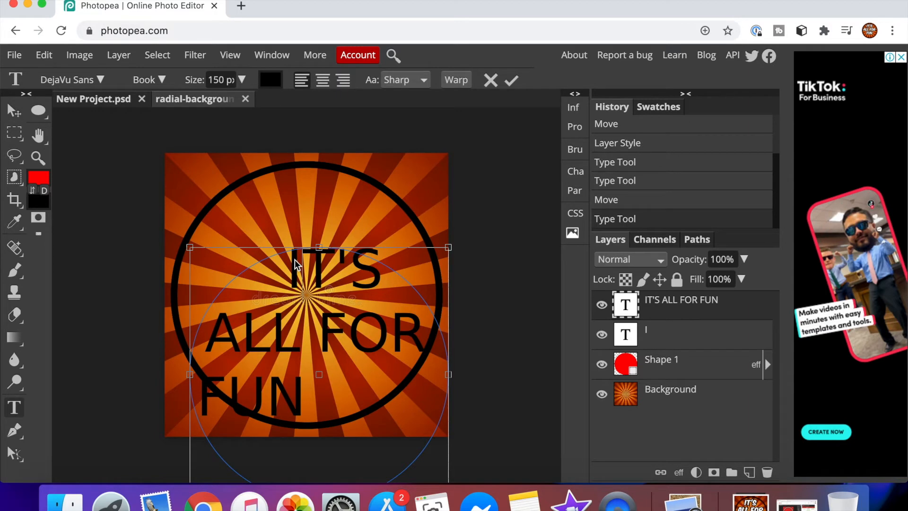
click(100, 80)
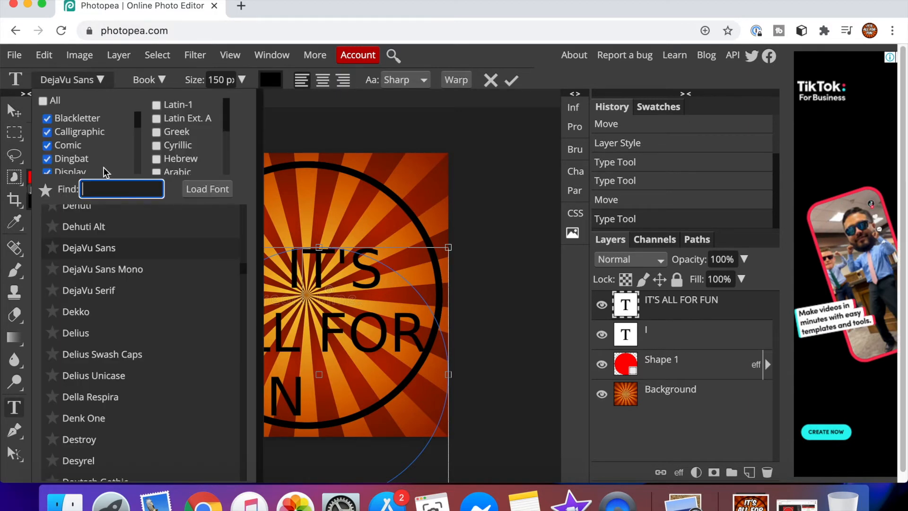
text(KO)
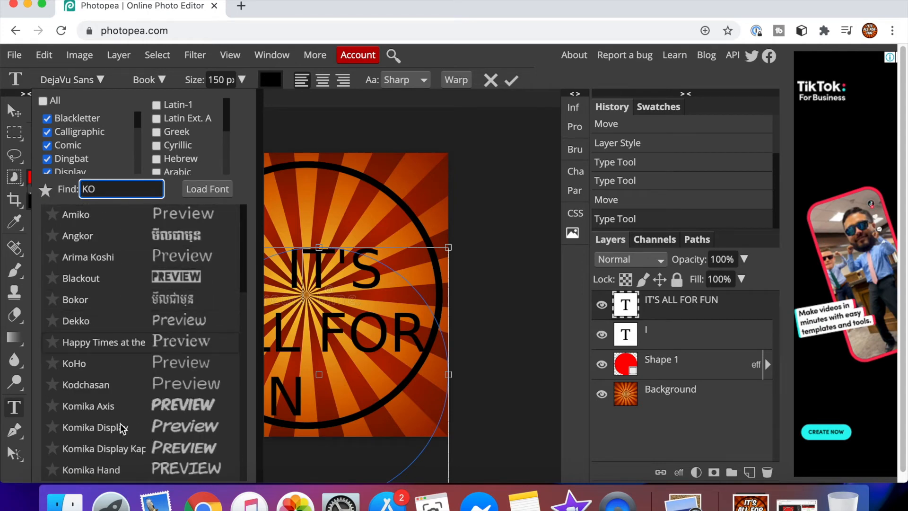
scroll(110, 445, down, 2)
scroll(110, 440, down, 1)
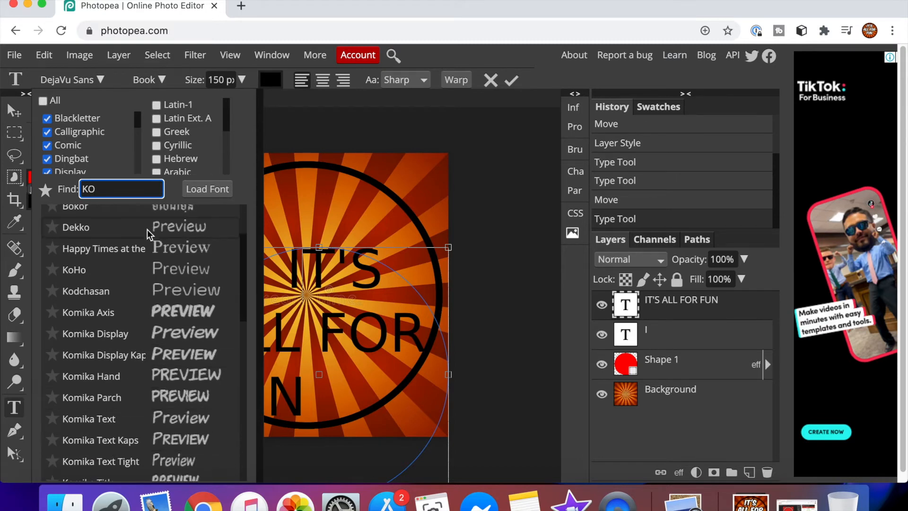
text(MIKIA)
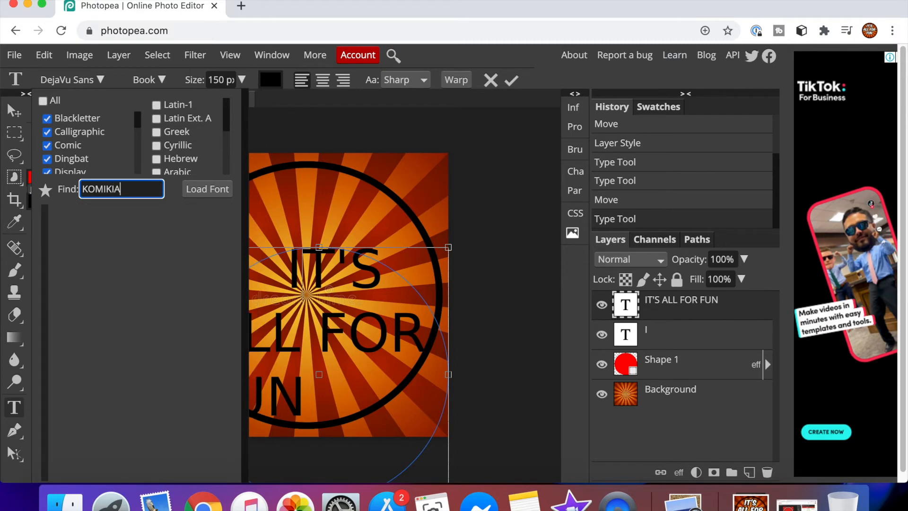
key(BackSpace)
key(BackSpace)
key(BackSpace)
key(BackSpace)
key(BackSpace)
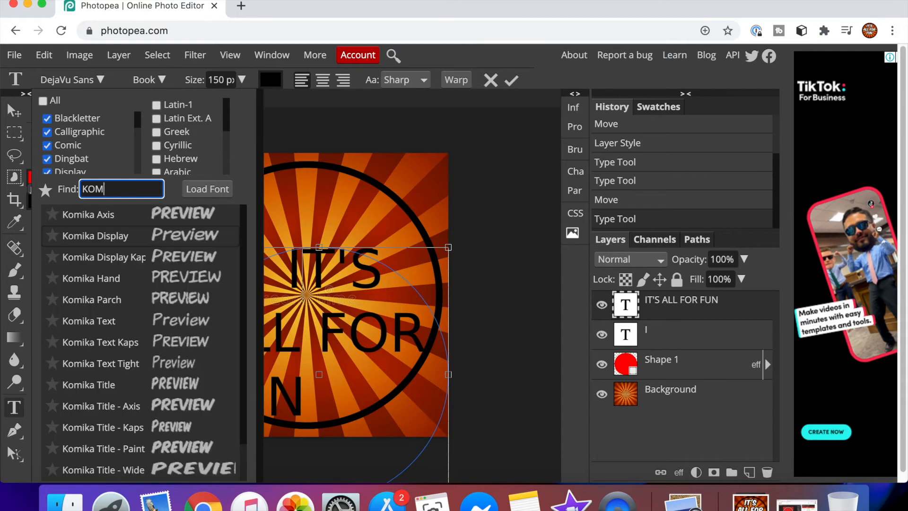
text(om)
click(125, 235)
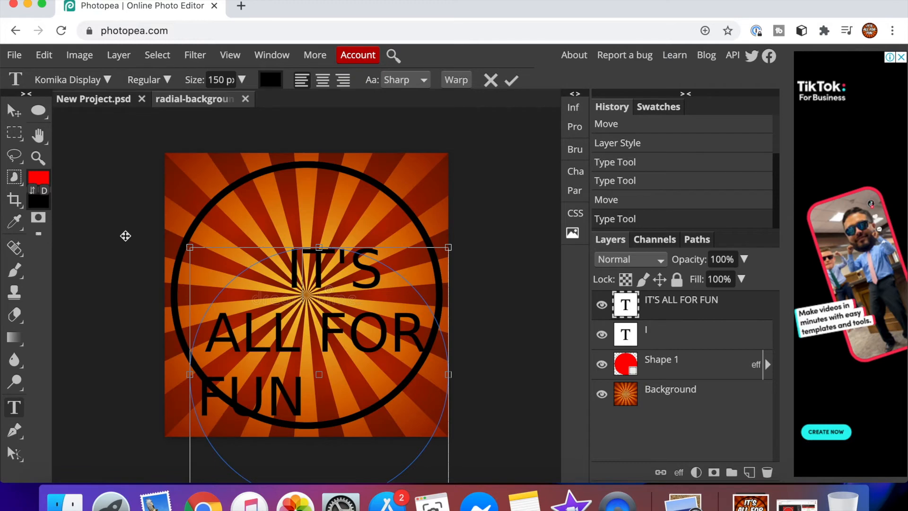
click(98, 81)
click(357, 301)
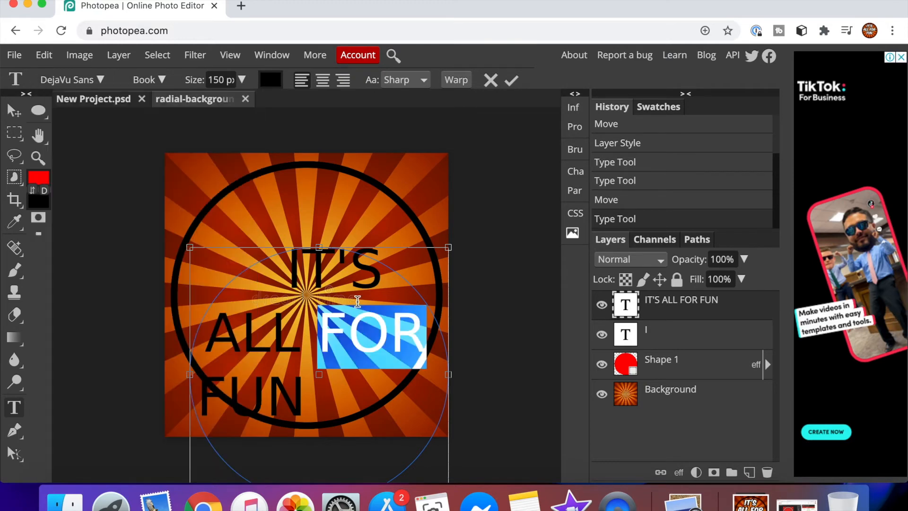
Select all of the IT'S ALL FOR FUN text and set its font to Komika Display
triple_click(306, 267)
click(306, 268)
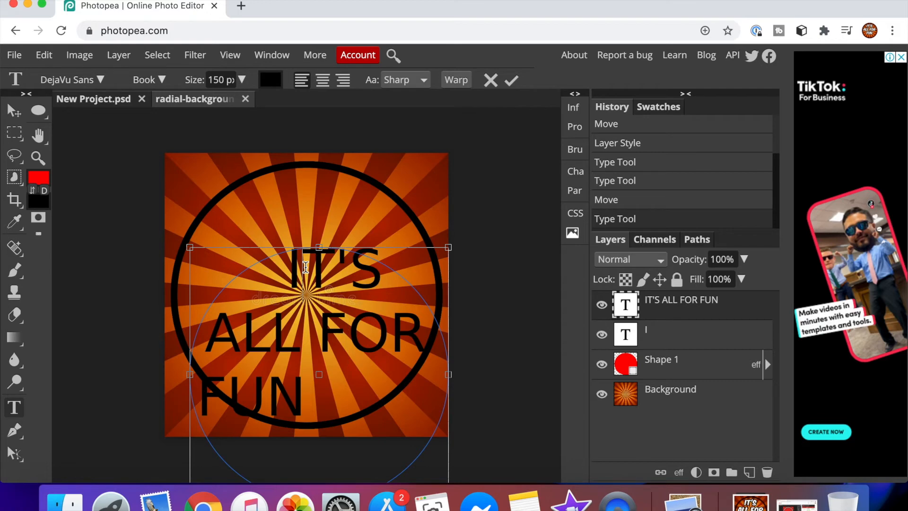
triple_click(271, 376)
click(272, 376)
drag(309, 398, 202, 314)
drag(227, 254, 227, 219)
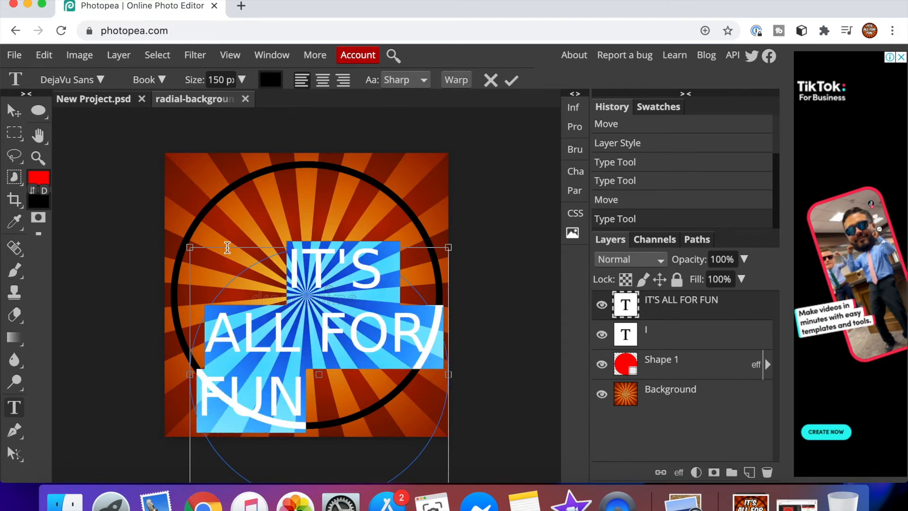
click(70, 78)
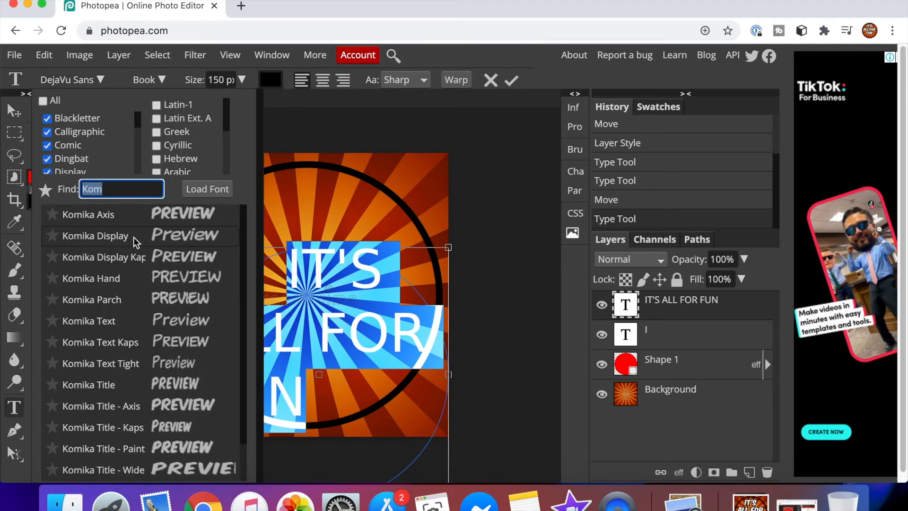
click(95, 236)
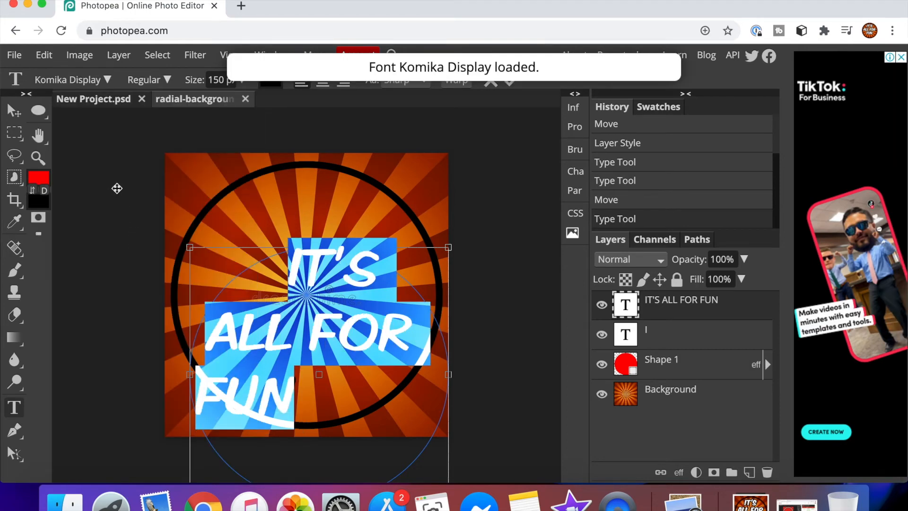
Color the IT'S ALL FOR FUN text white and move it up inside the circle
click(273, 82)
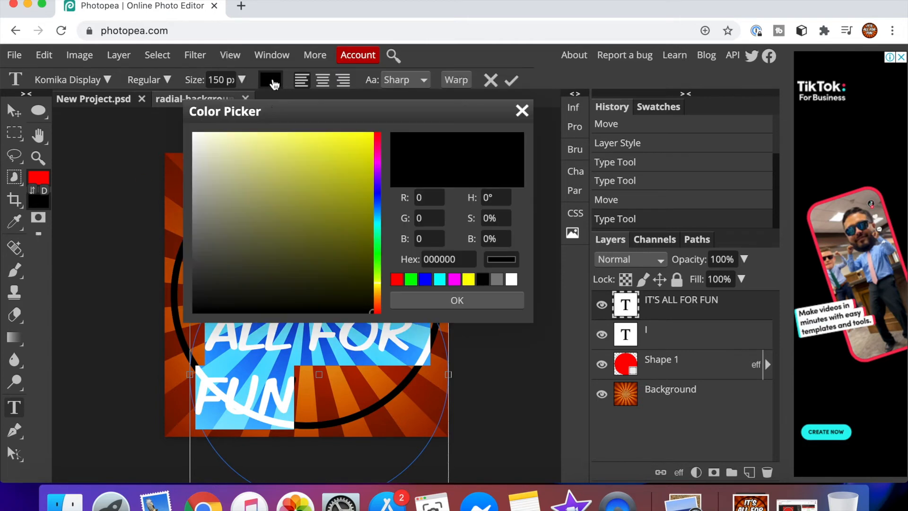
click(510, 280)
click(492, 302)
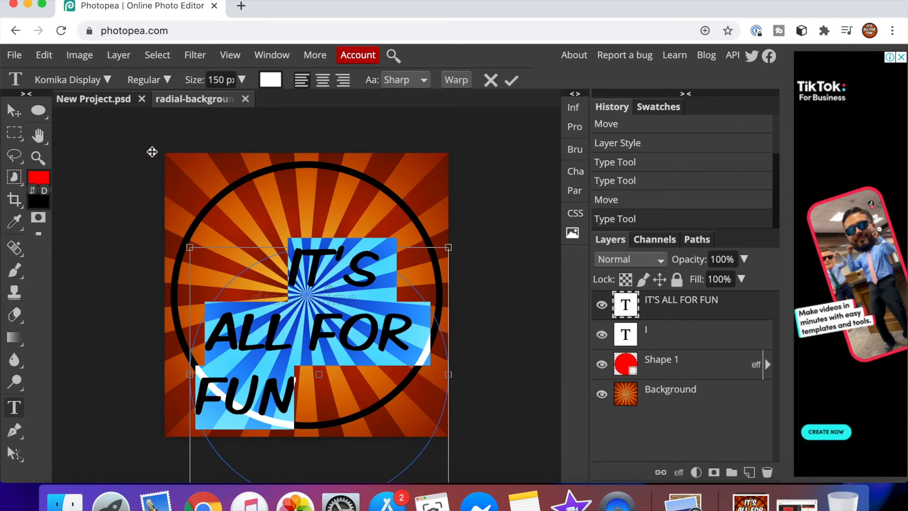
click(14, 111)
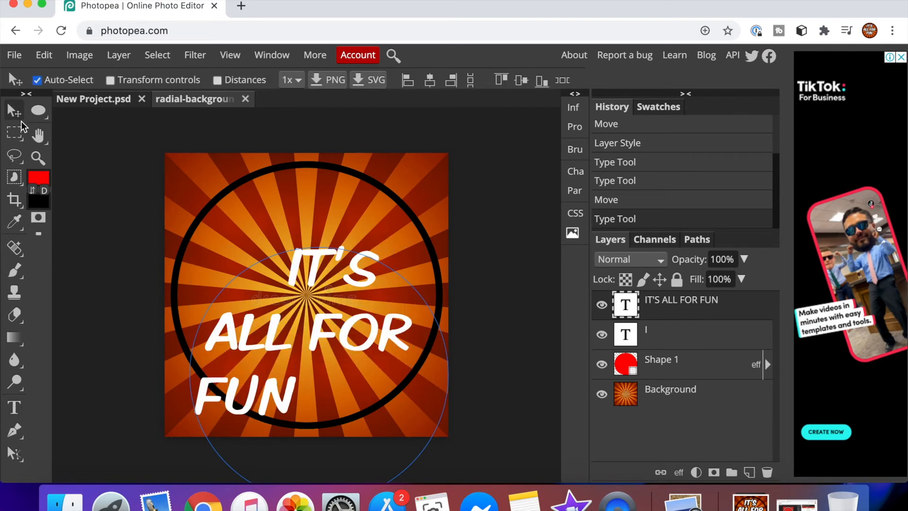
drag(300, 316, 294, 257)
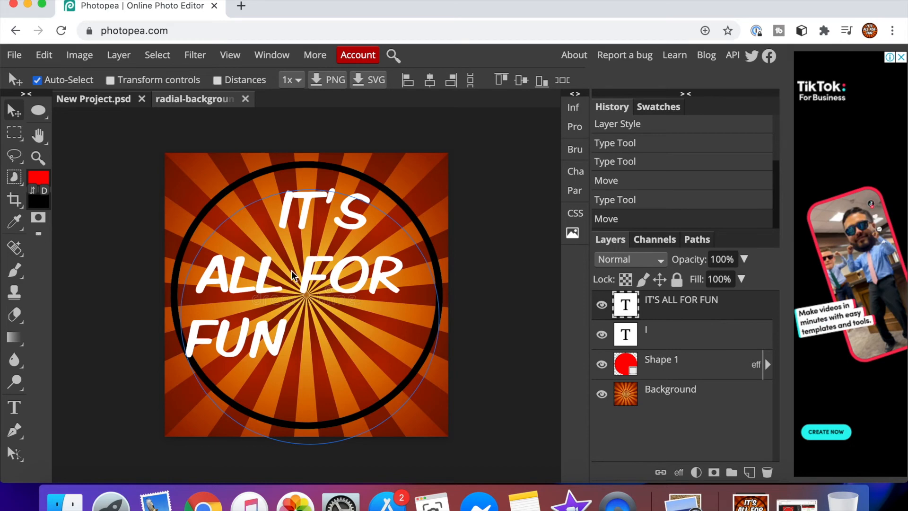
Center-align the lines of the IT'S ALL FOR FUN text and nudge it slightly to center it in the circle
double_click(292, 271)
double_click(291, 271)
click(292, 271)
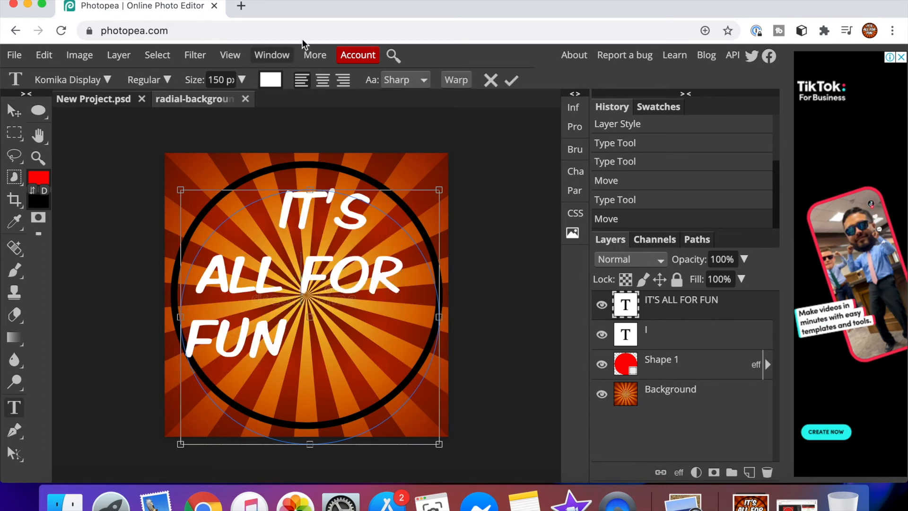
click(323, 81)
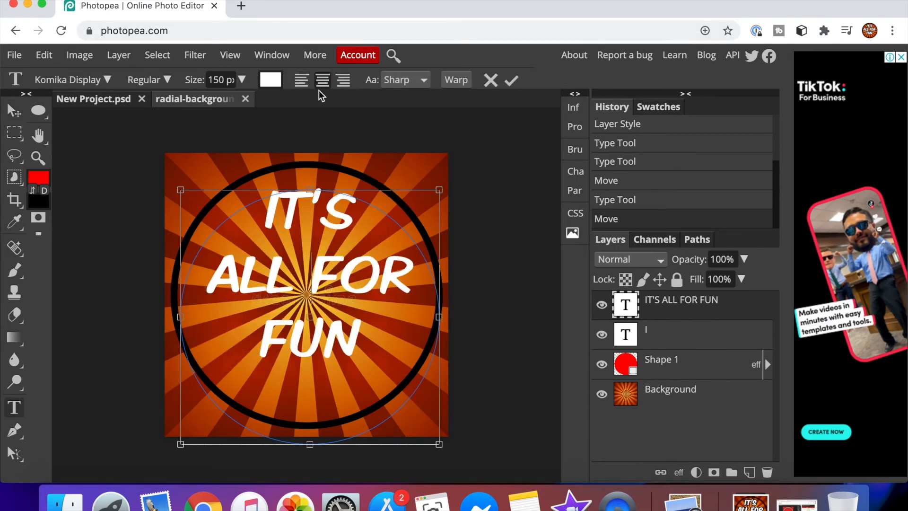
click(16, 114)
drag(312, 277, 309, 279)
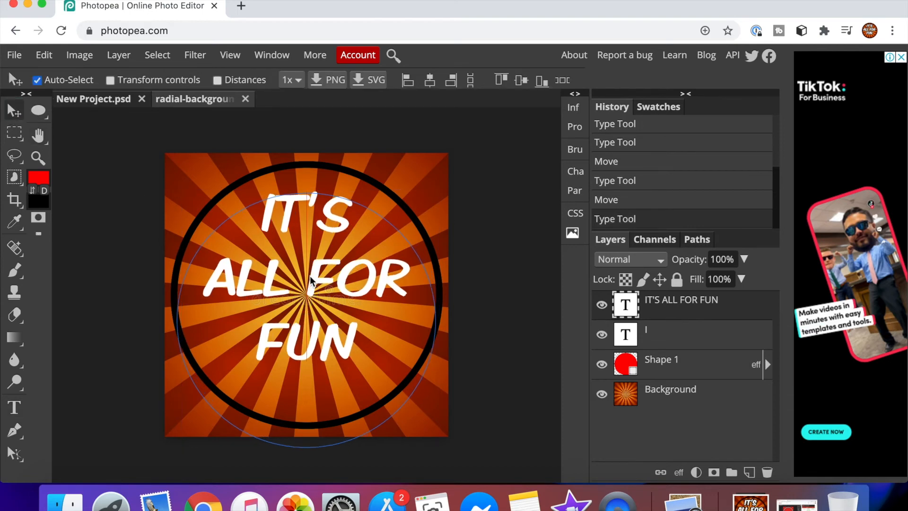
Add a black outer glow with a size of 15 px to the IT'S ALL FOR FUN text layer, then select the Background layer
right_click(701, 310)
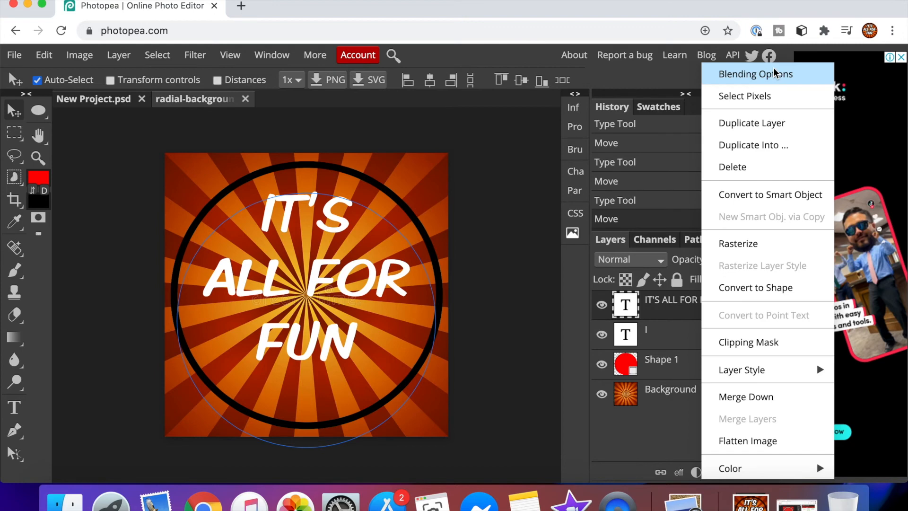
click(757, 74)
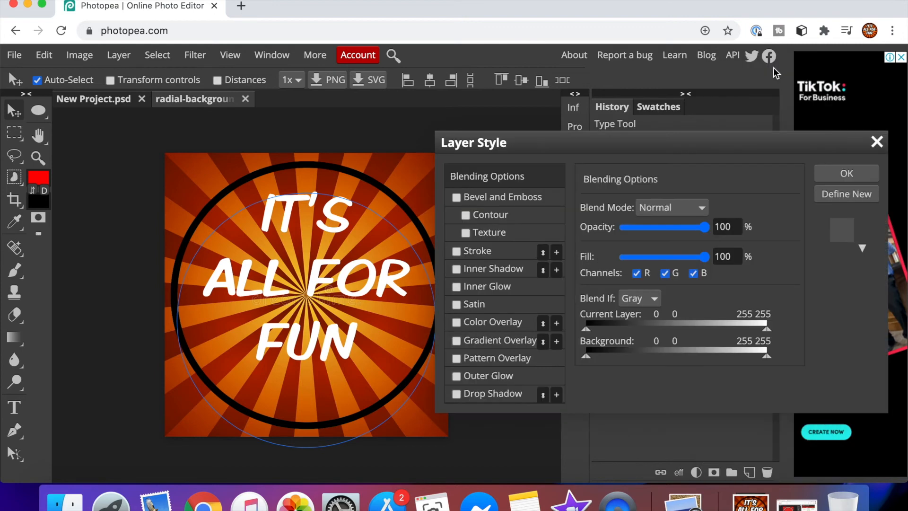
click(464, 377)
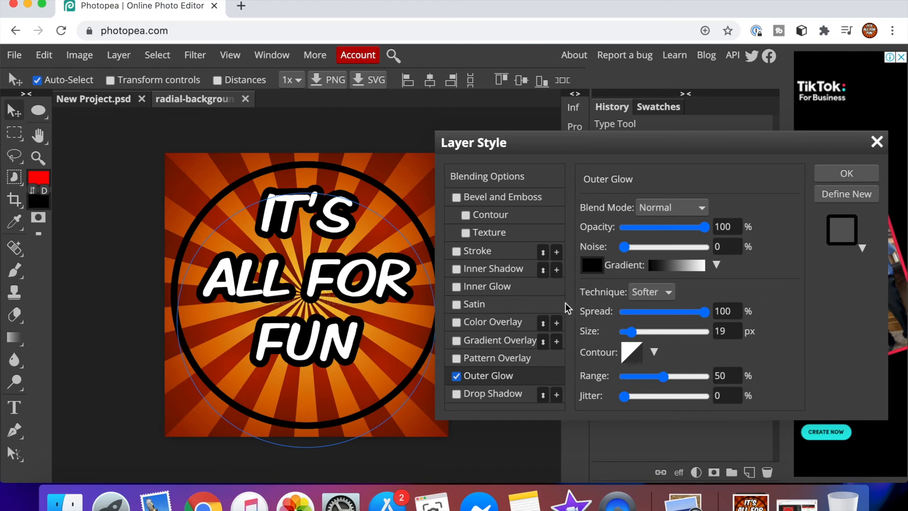
drag(632, 333, 630, 334)
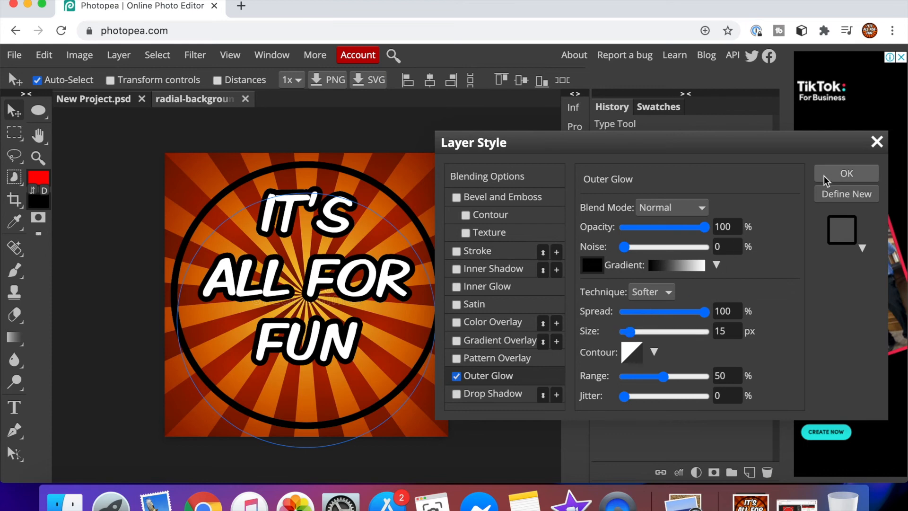
click(835, 180)
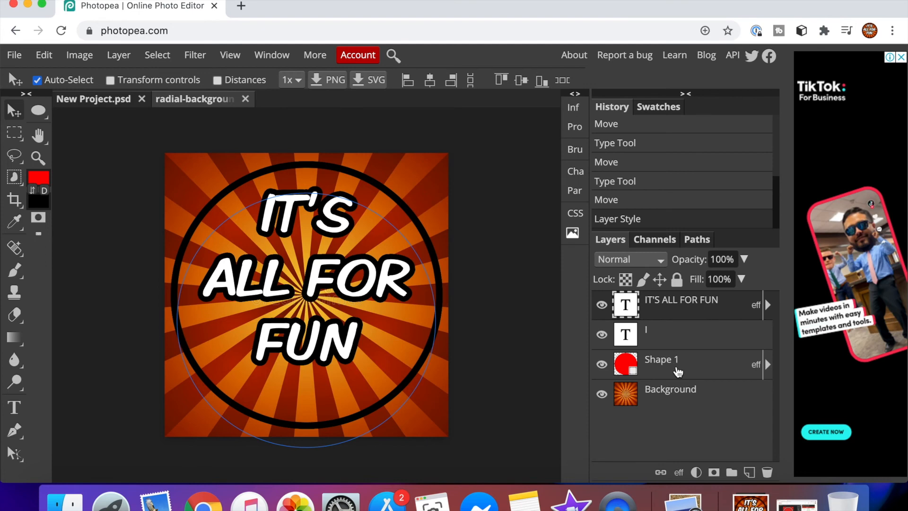
click(675, 398)
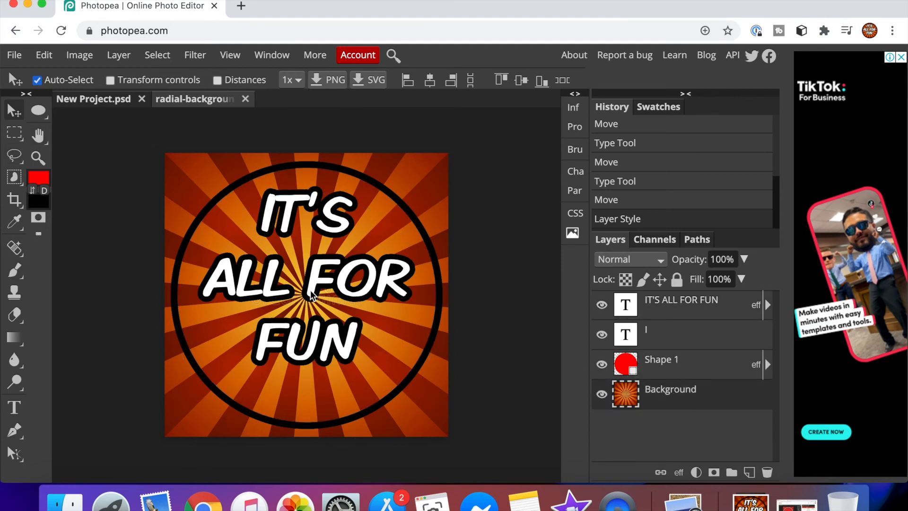
Export the logo as a PNG at 500 × 500 px, save it and dismiss the browser's download bar
click(18, 58)
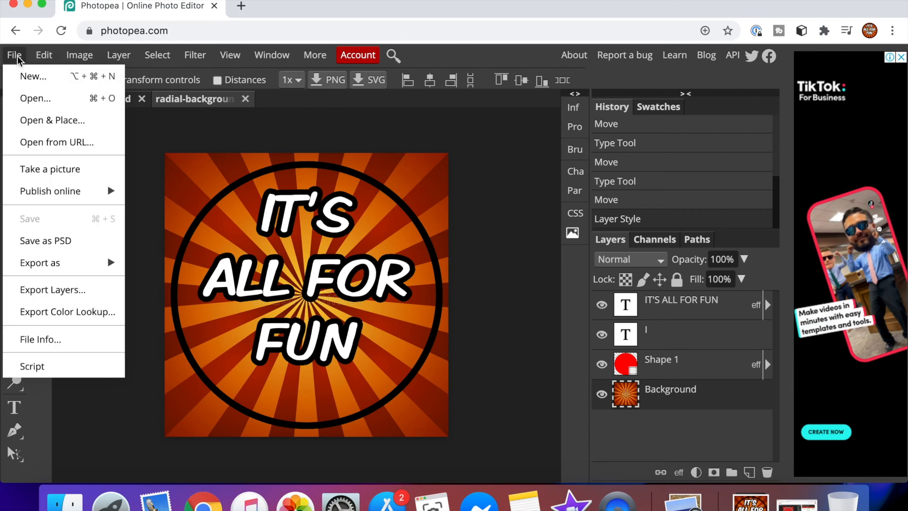
mouse_move(68, 263)
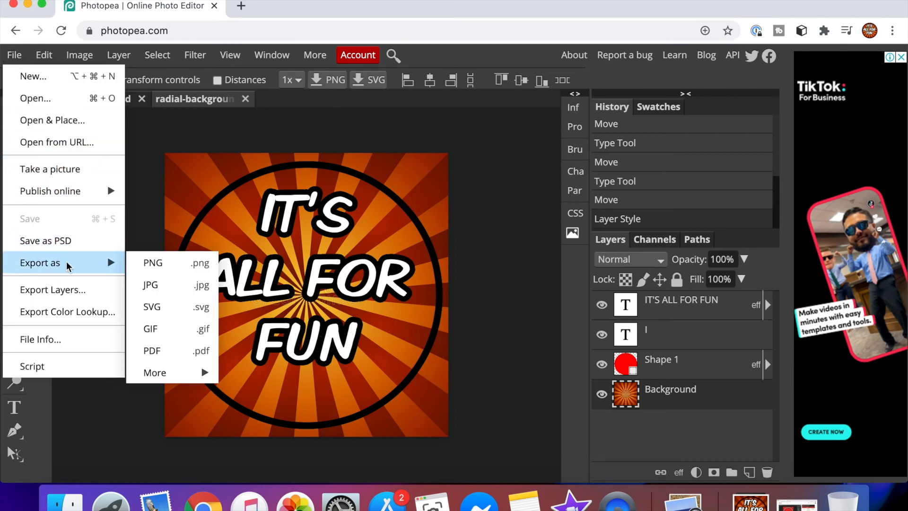
click(160, 264)
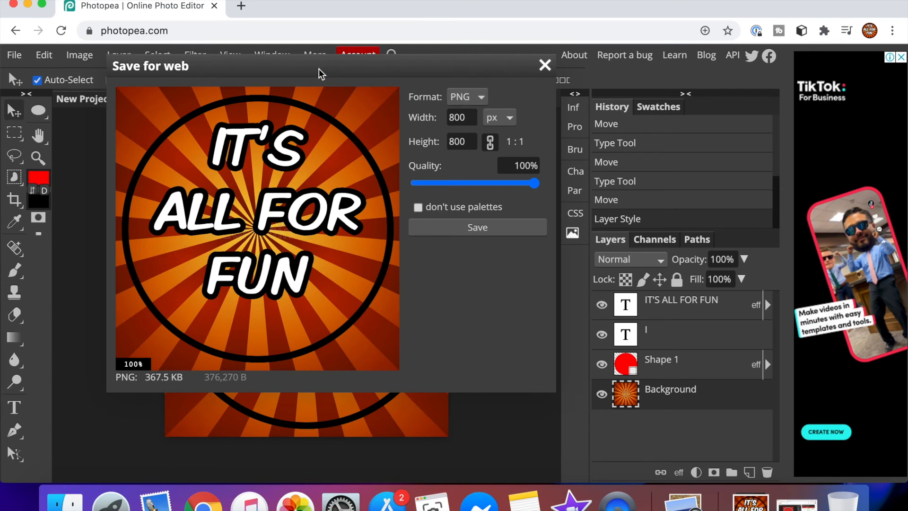
drag(318, 69, 233, 86)
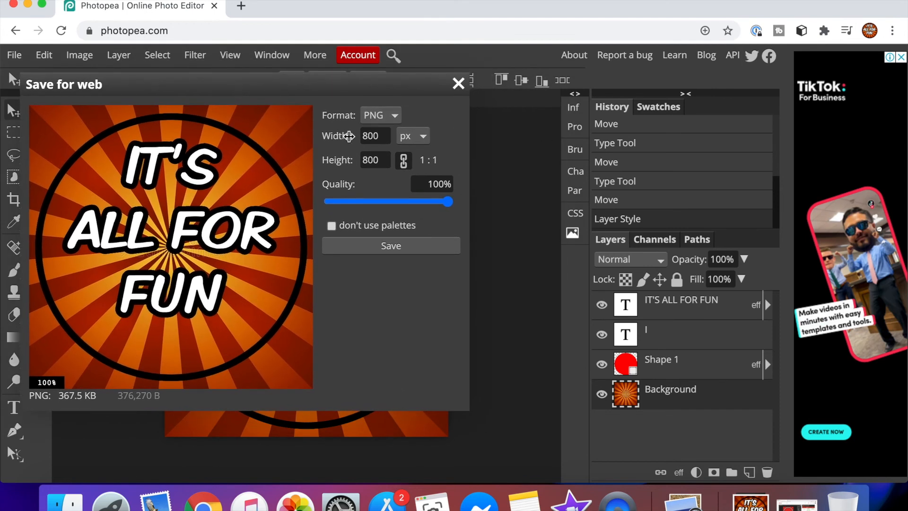
click(372, 136)
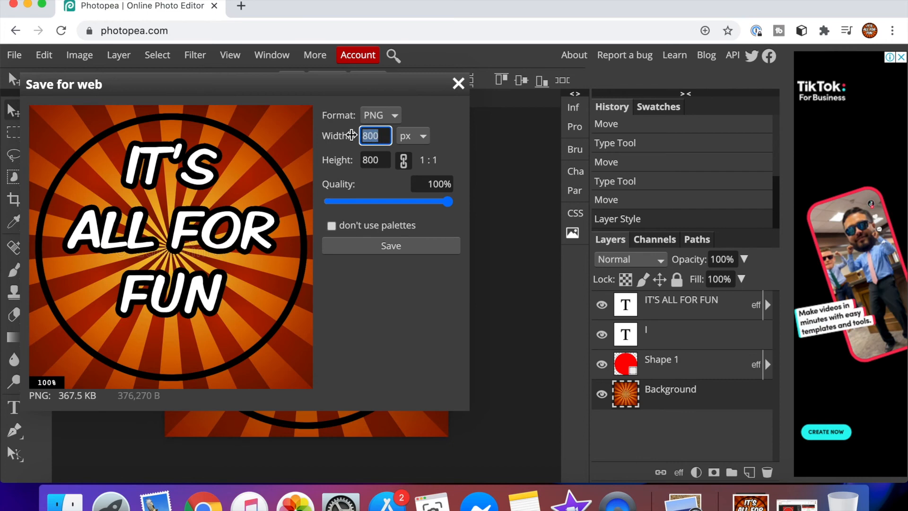
text(55)
click(382, 161)
click(275, 161)
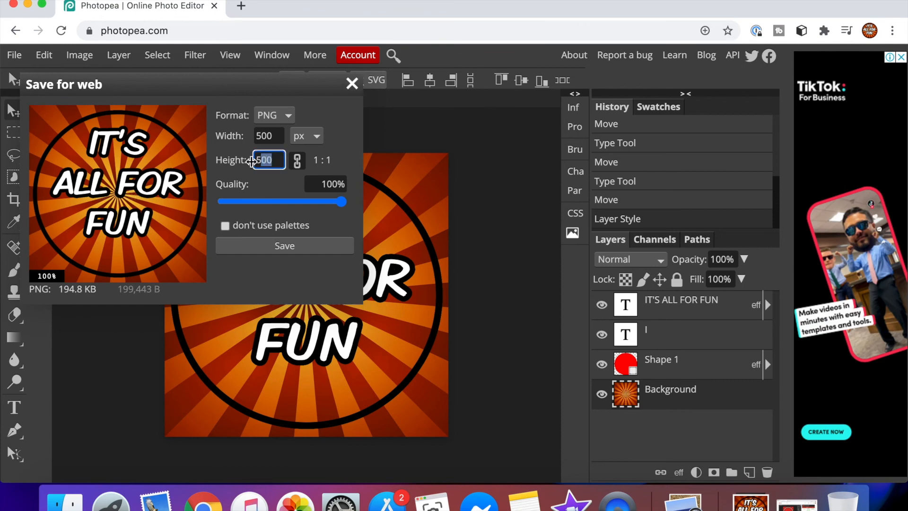
text(5)
click(288, 184)
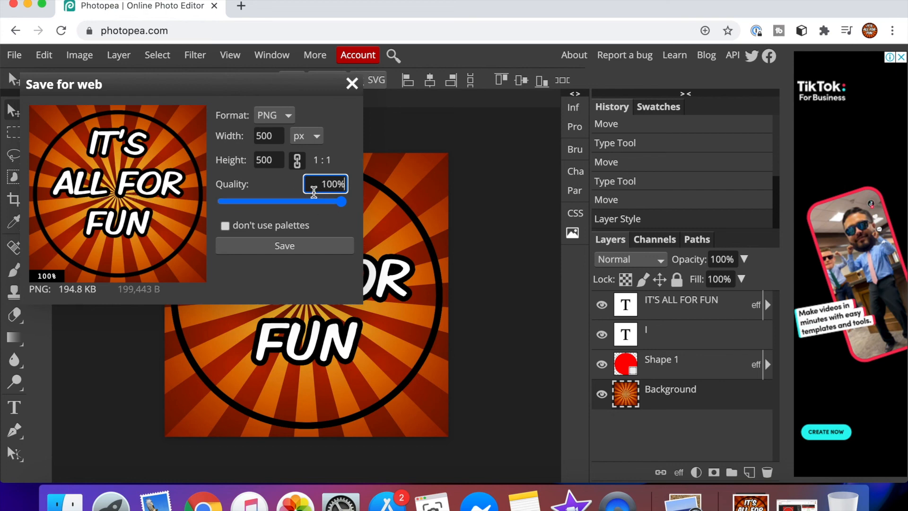
click(274, 247)
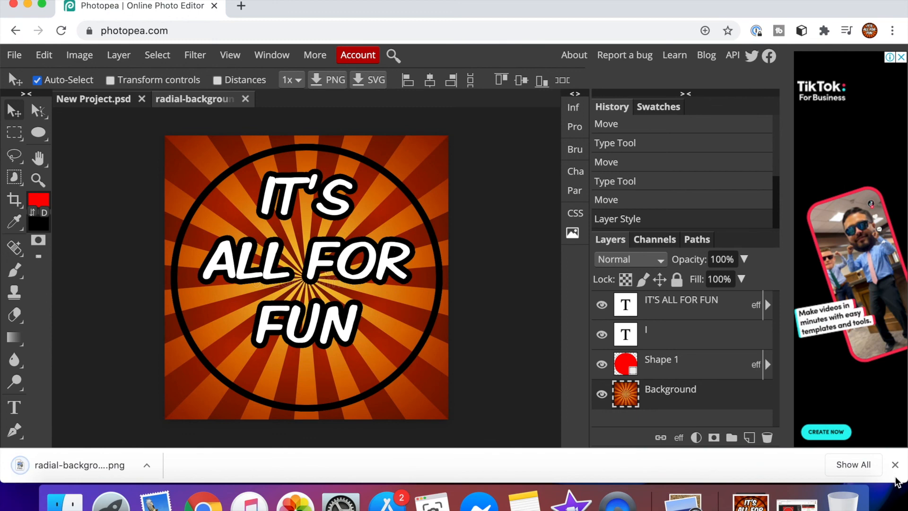
click(896, 465)
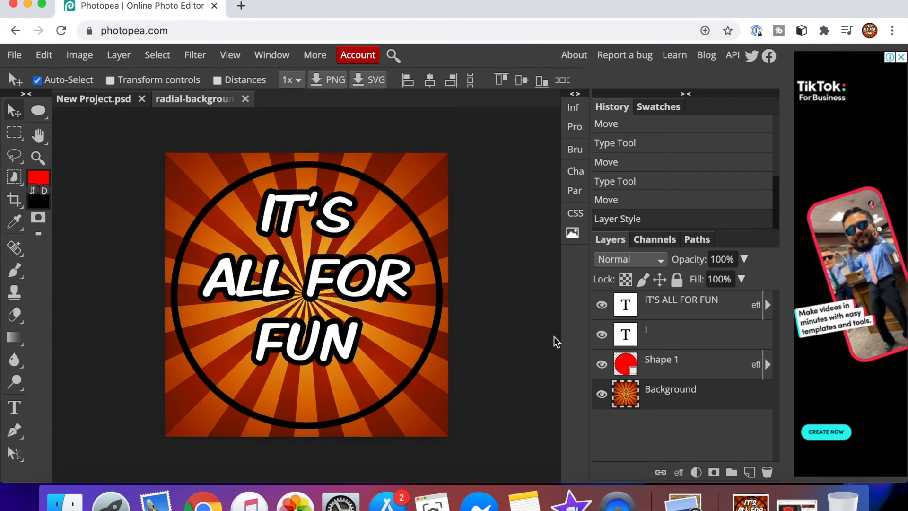